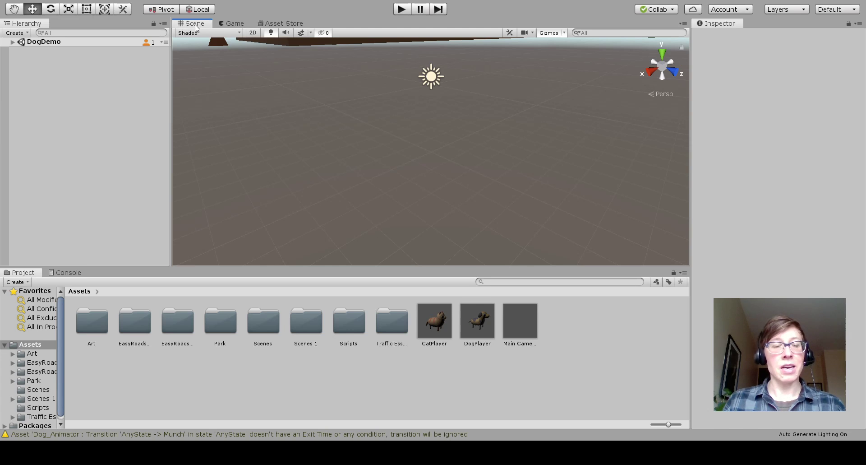
Look over the Hierarchy, Project and Inspector panels and the Game and Asset Store views, then return to the Scene view.
left_click(20, 25)
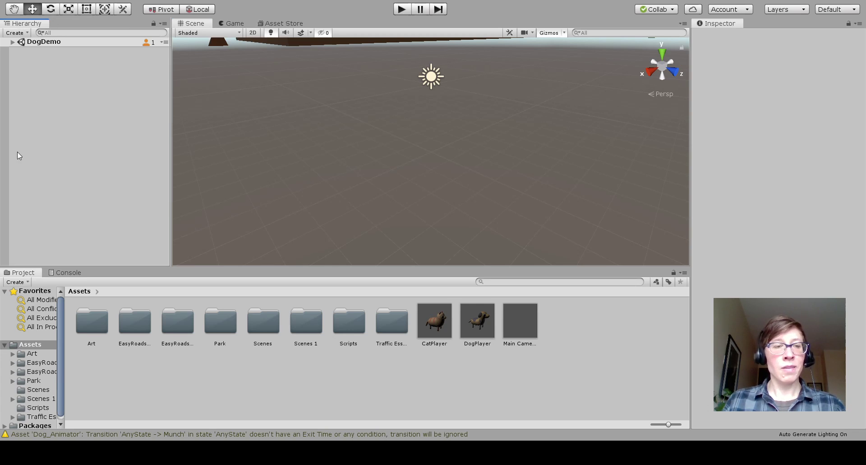
left_click(28, 272)
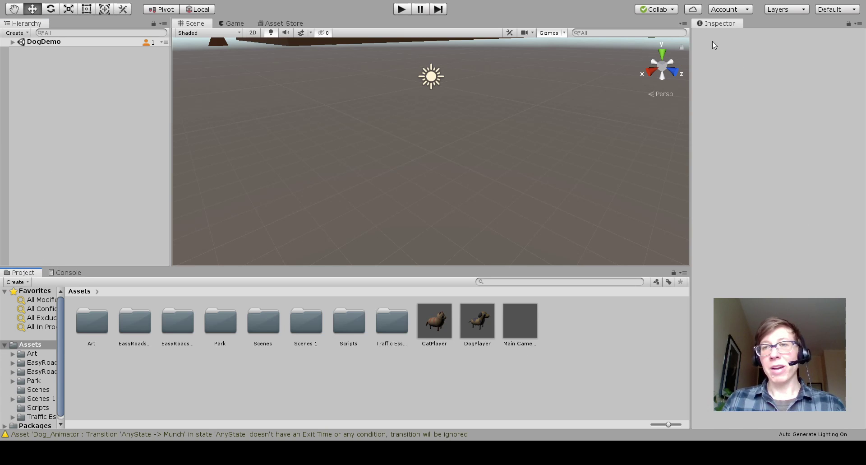
left_click(717, 23)
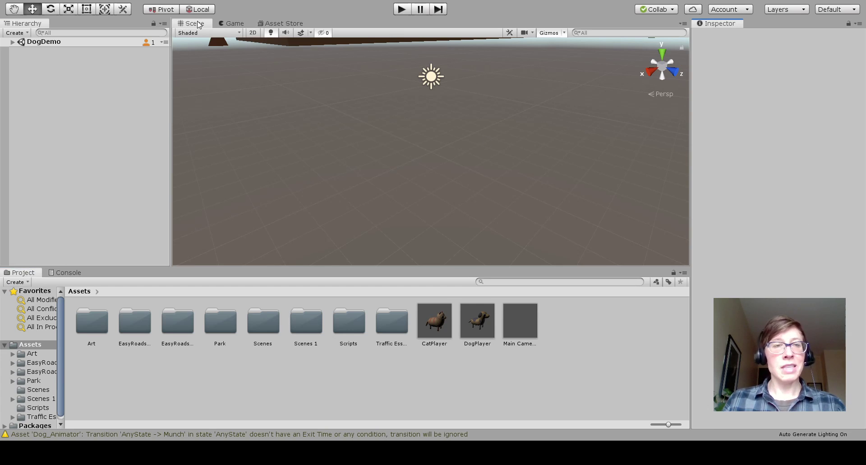
left_click(231, 24)
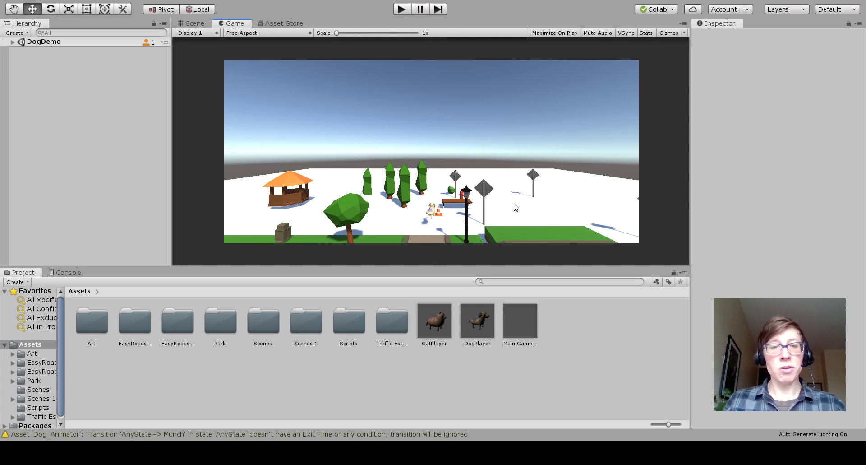
left_click(276, 24)
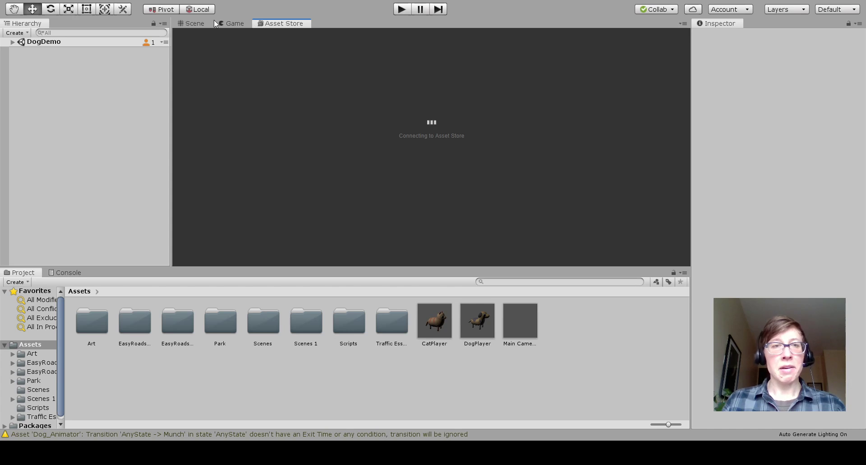
left_click(187, 23)
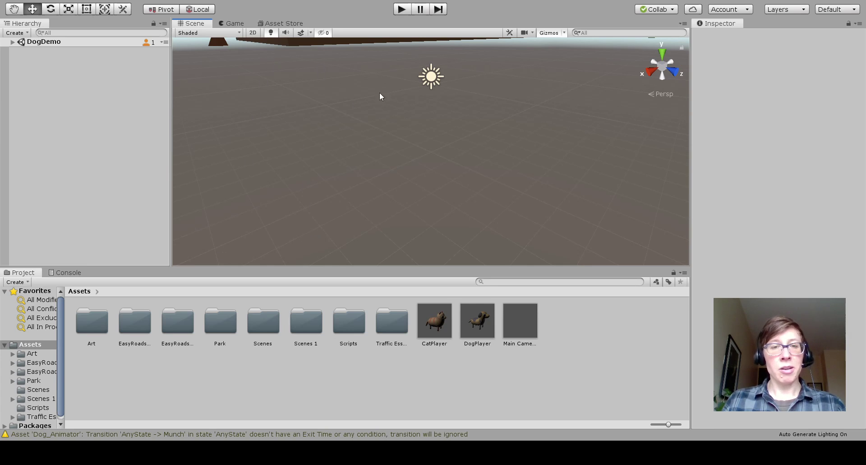
Pan around the park scene with the Hand tool to examine the dog, the traffic cone and the grass road tiles.
middle_click_drag(385, 63, 372, 143)
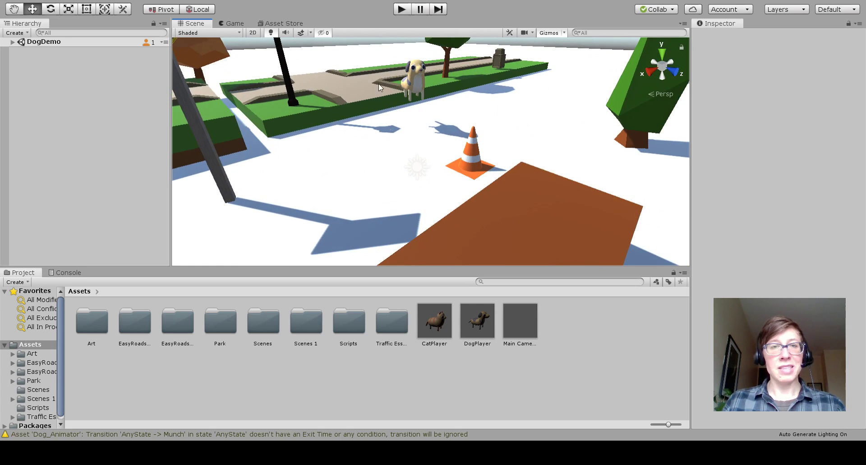
middle_click_drag(379, 86, 384, 155)
middle_click_drag(374, 187, 382, 153)
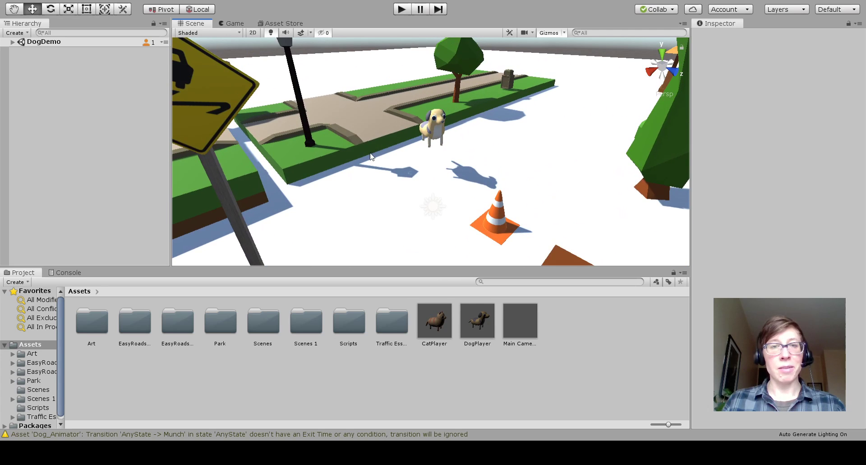
left_click(16, 11)
mouse_move(385, 219)
left_mouse_down()
mouse_move(396, 134)
mouse_move(394, 209)
left_mouse_up()
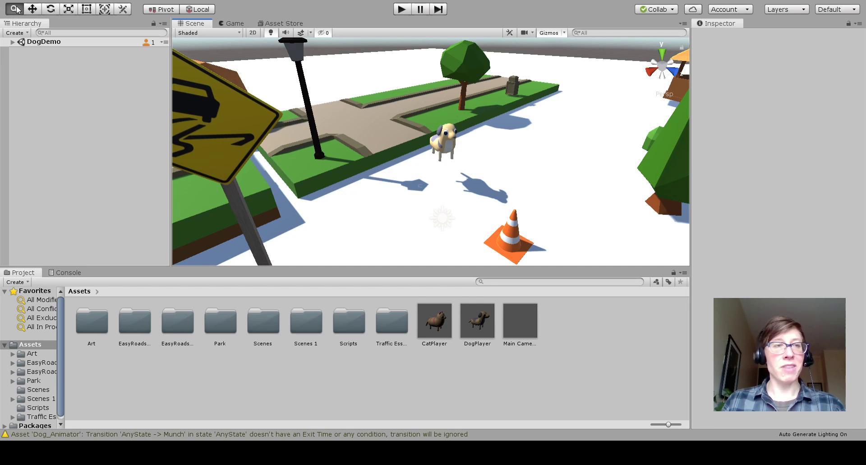
left_click(33, 10)
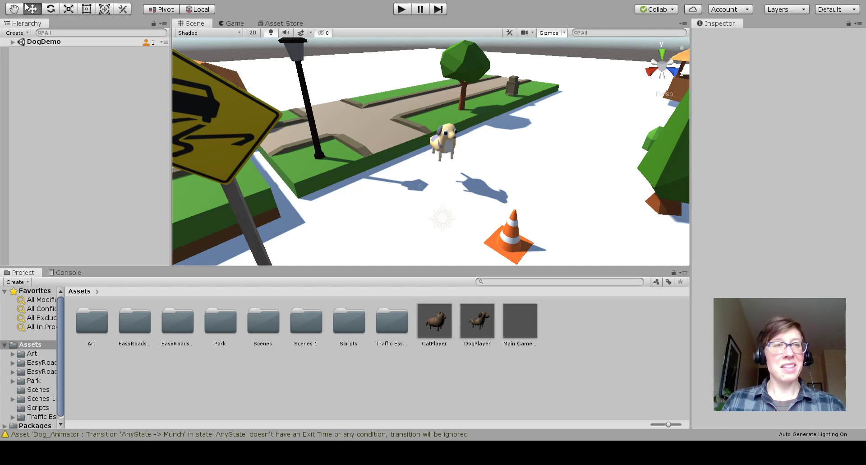
left_click(16, 8)
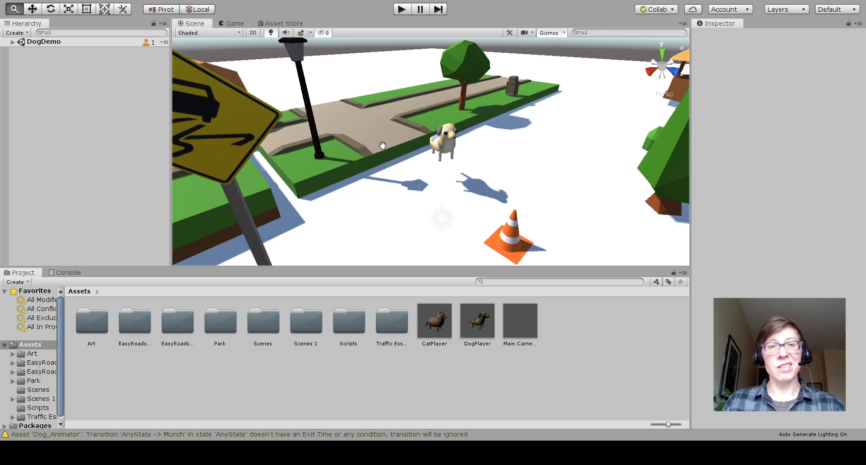
left_click_drag(352, 151, 503, 90)
left_click_drag(596, 103, 318, 171)
left_click_drag(420, 75, 414, 209)
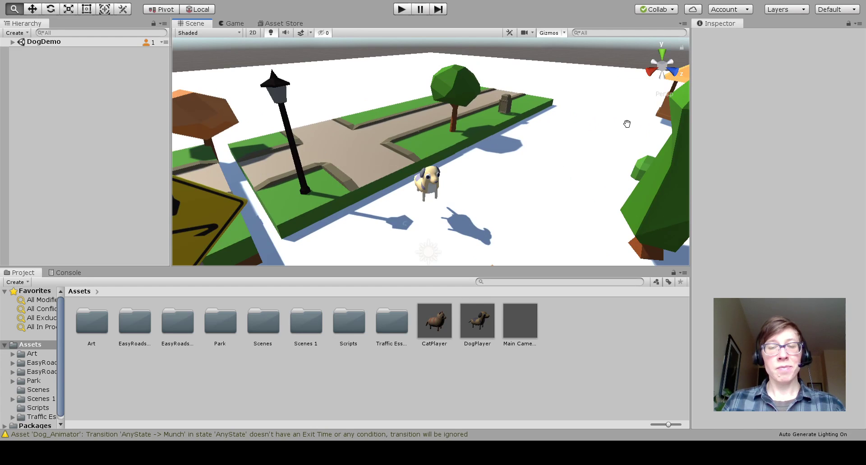
Orbit and zoom around the park scene to examine the signs, bench table and fire hydrant from different angles and distances.
left_click_drag(599, 112, 540, 166, "alt")
mouse_move(540, 165)
right_mouse_down()
mouse_move(517, 163)
mouse_move(551, 161)
mouse_move(539, 161)
right_mouse_up()
middle_click_drag(639, 171, 641, 151)
middle_click_drag(422, 136, 457, 163)
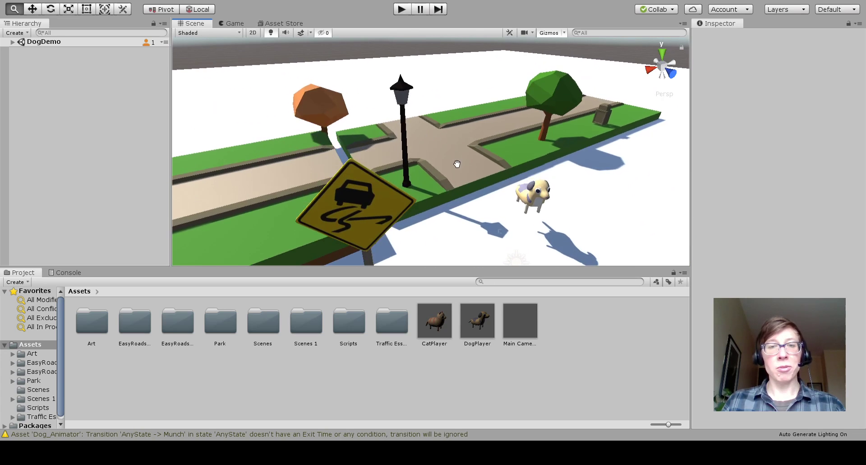
middle_click_drag(407, 188, 348, 146)
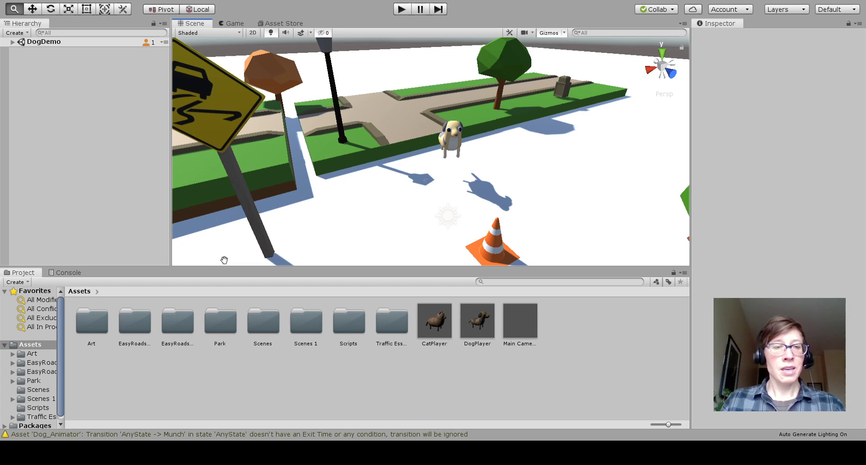
scroll(380, 203, "down", 8)
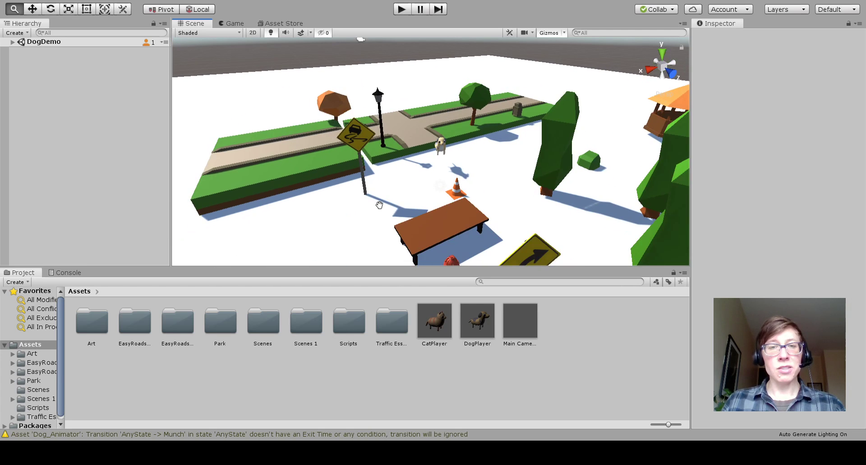
scroll(410, 192, "up", 10)
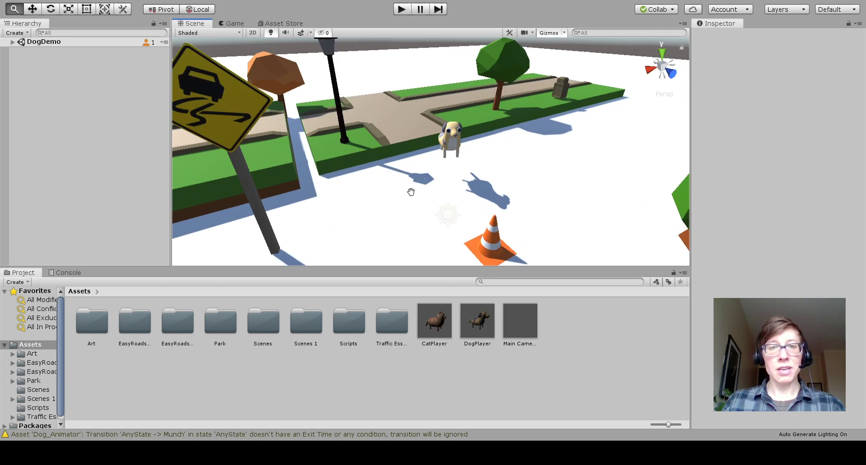
scroll(410, 191, "down", 6)
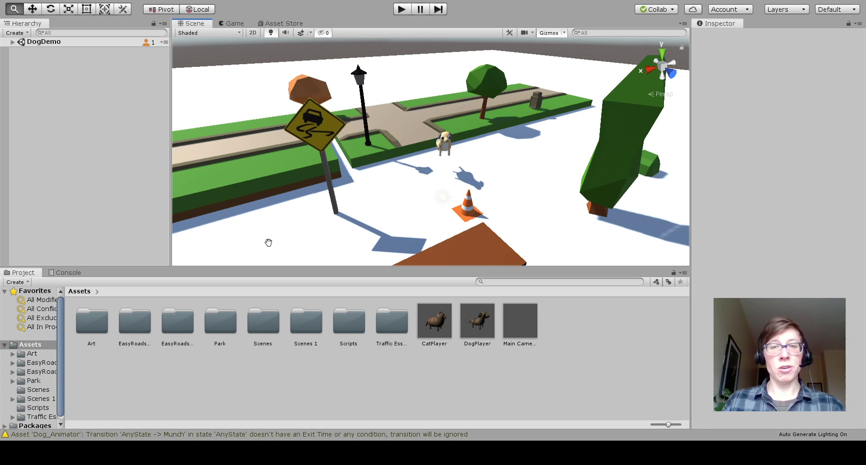
key("alt")
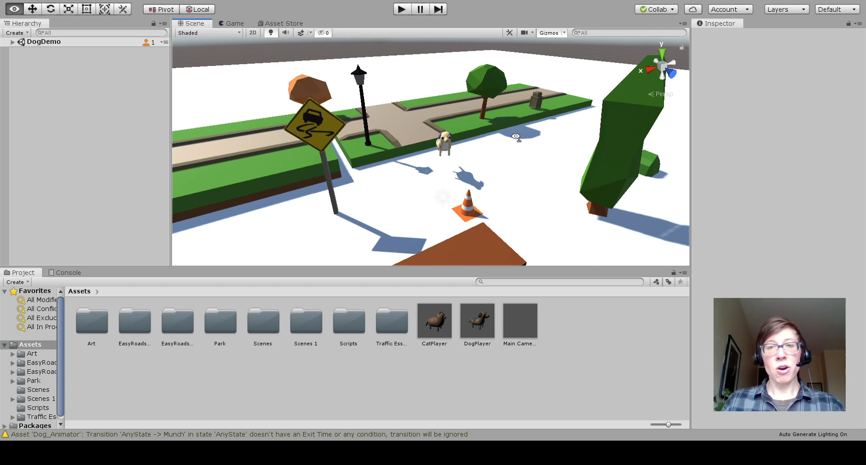
left_click_drag(516, 137, 694, 102, "alt")
right_click_drag(694, 102, 638, 109, "alt")
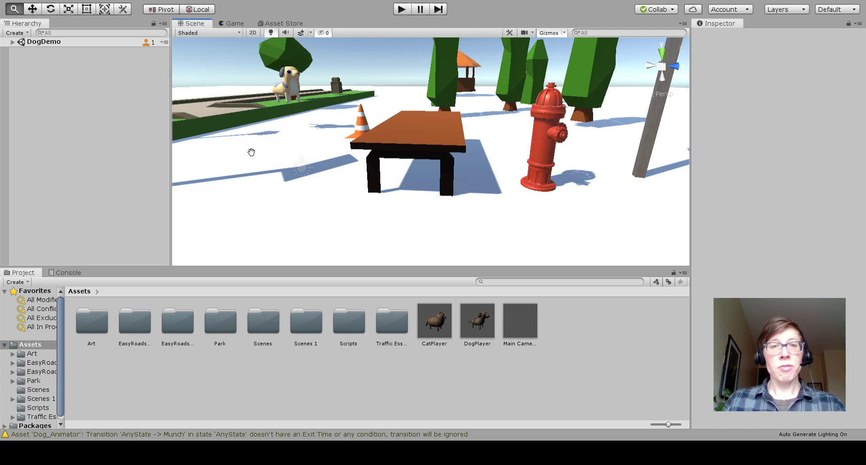
left_click_drag(266, 153, 324, 187)
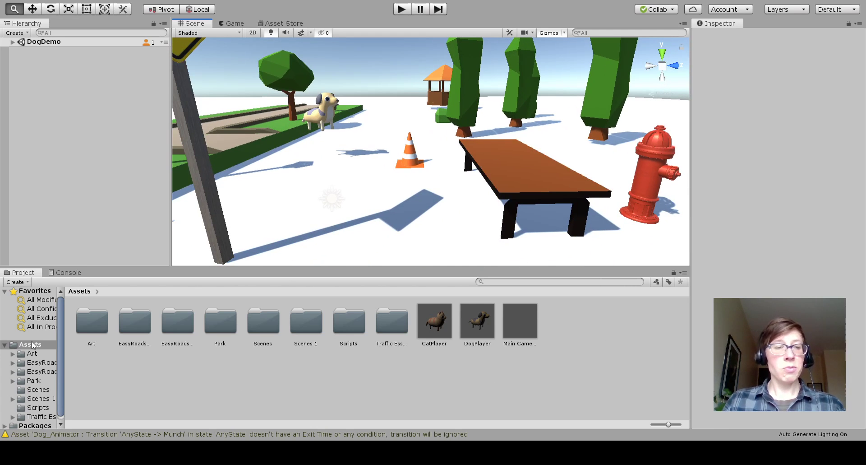
Widen the project's folder tree so the full asset folder names fit.
left_click_drag(64, 349, 140, 334)
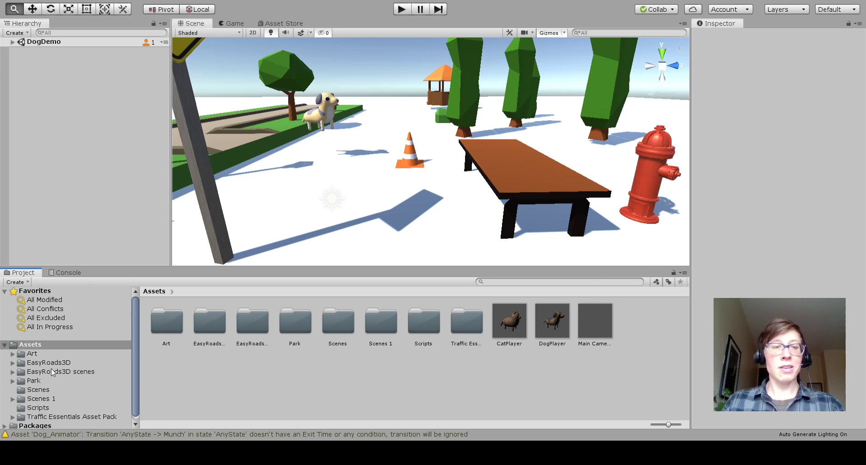
scroll(135, 334, "down", 1)
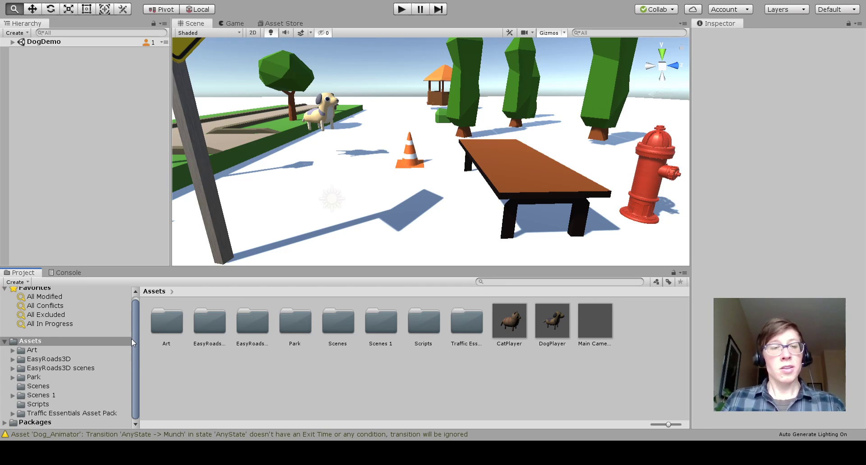
left_click_drag(427, 140, 422, 159)
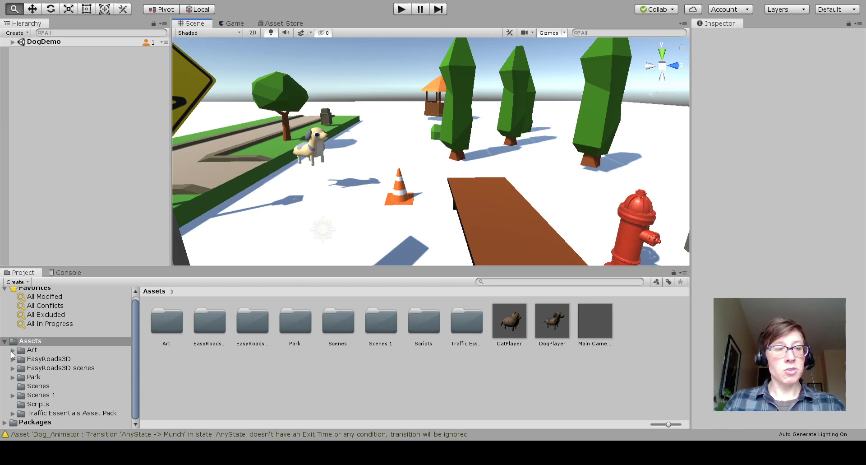
Expand the Art, Cat & Dog and EasyRoads3D asset folders to examine their subfolders.
left_click(13, 350)
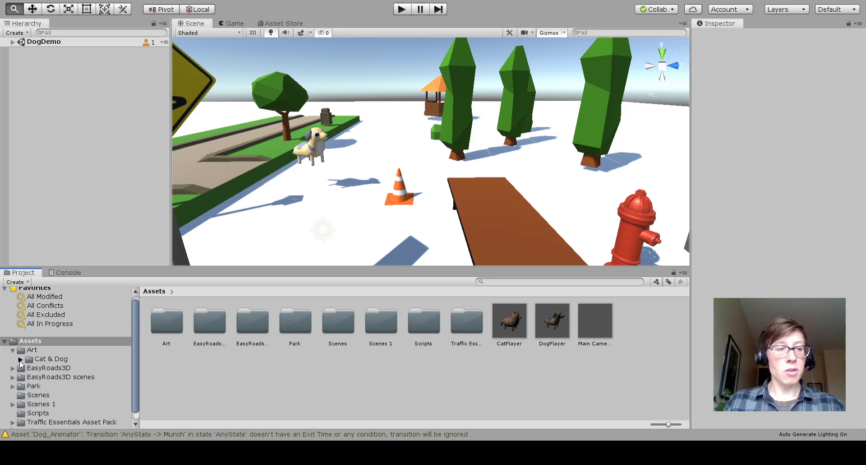
left_click(21, 359)
scroll(87, 358, "down", 2)
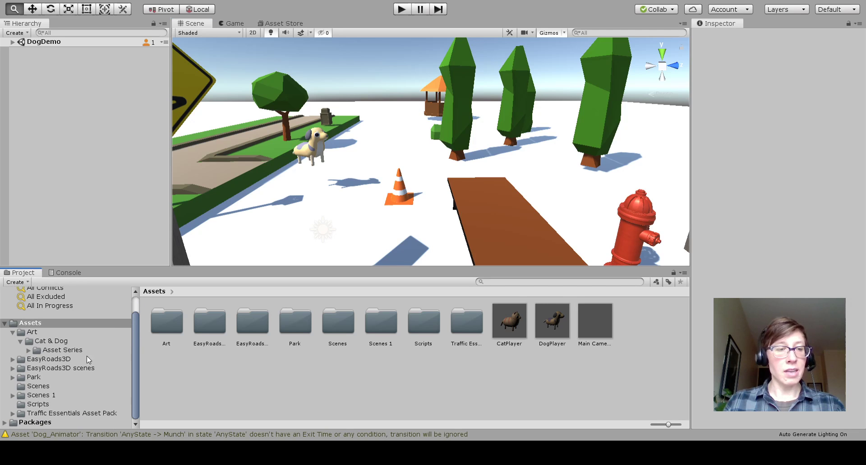
left_click(11, 360)
scroll(137, 356, "down", 3)
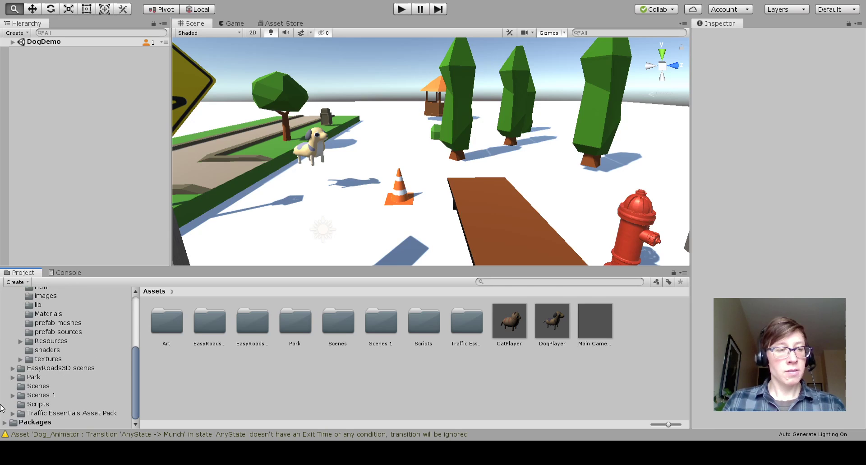
Expand the Park asset folder and open its Prefabs subfolder.
left_click(12, 375)
scroll(45, 375, "down", 1)
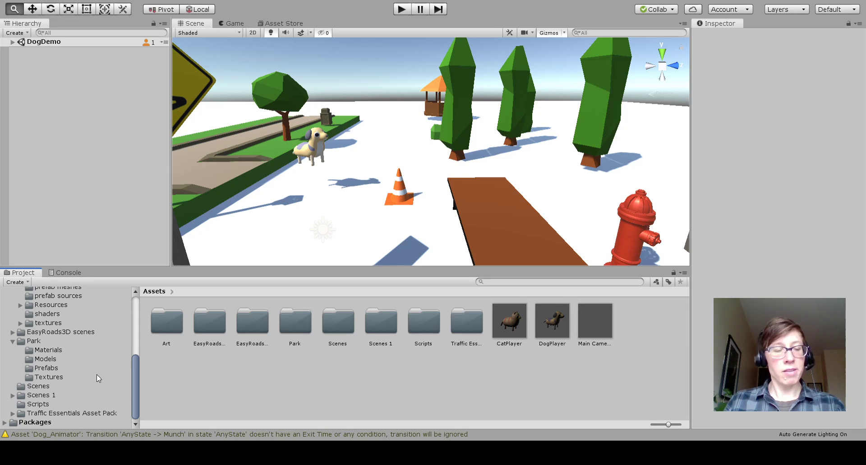
left_click(39, 369)
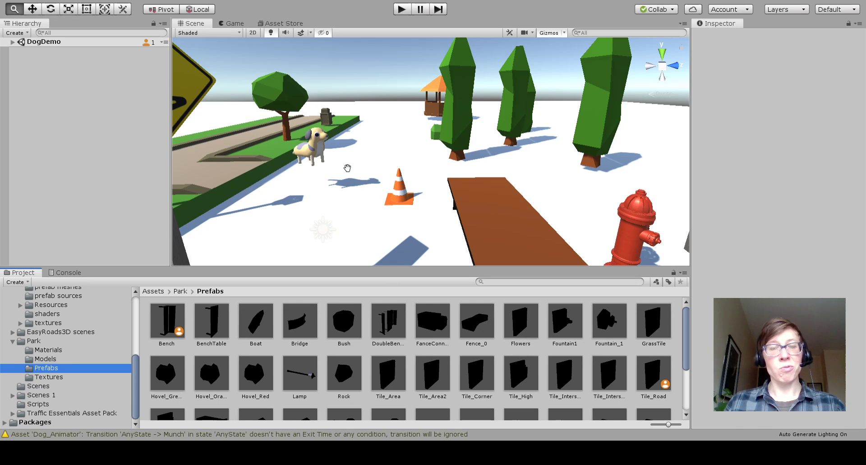
Add a Tree_2_Autumn prefab to the scene between the slippery road sign and the bench table.
scroll(392, 159, "down", 6)
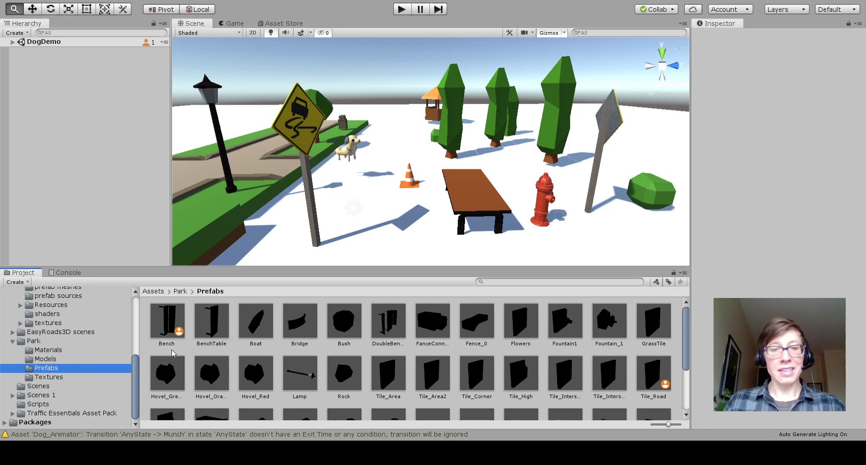
scroll(290, 353, "down", 1)
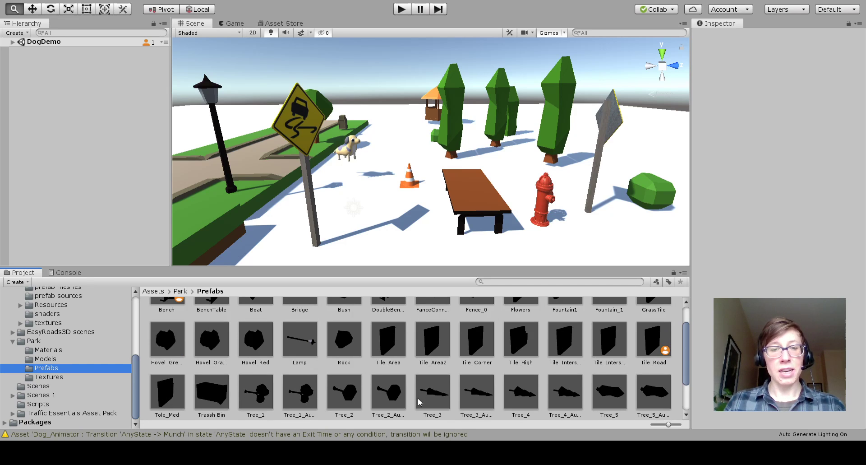
left_click_drag(391, 400, 377, 261)
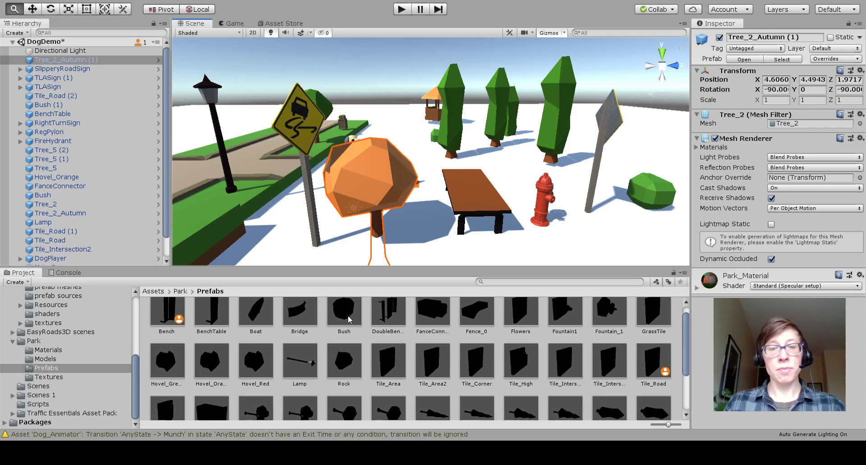
Add a Tile_High prefab to the scene beside the bench table, at the fire hydrant.
scroll(687, 326, "up", 1)
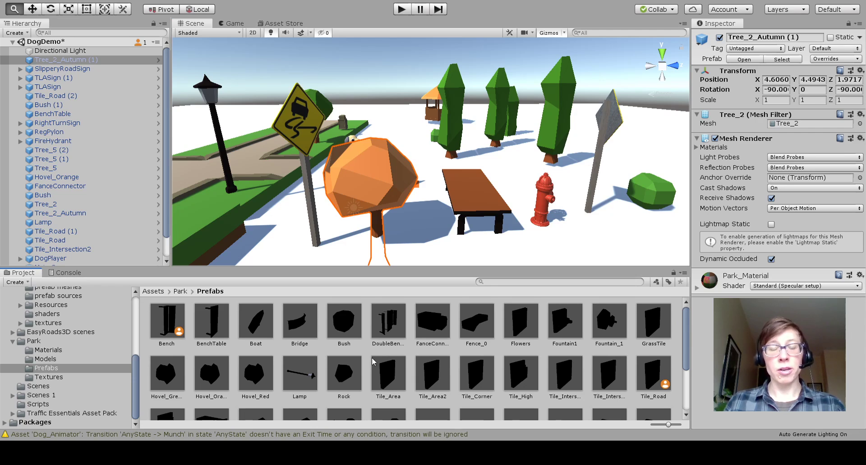
scroll(515, 217, "down", 3)
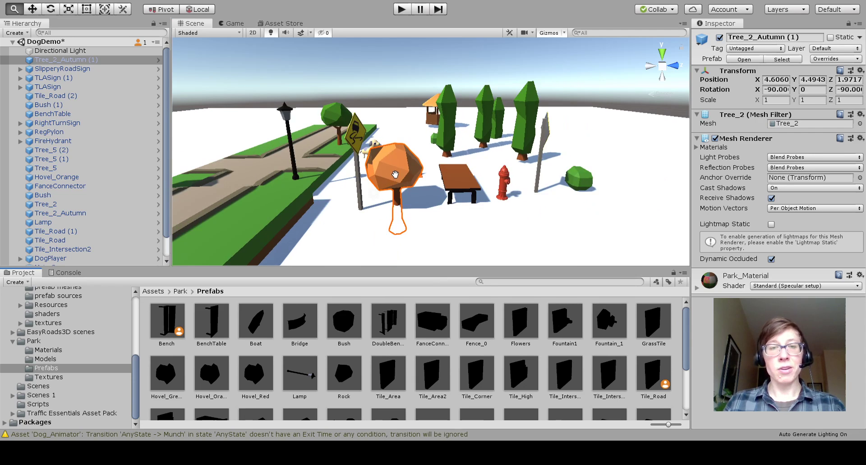
left_click_drag(525, 378, 574, 178)
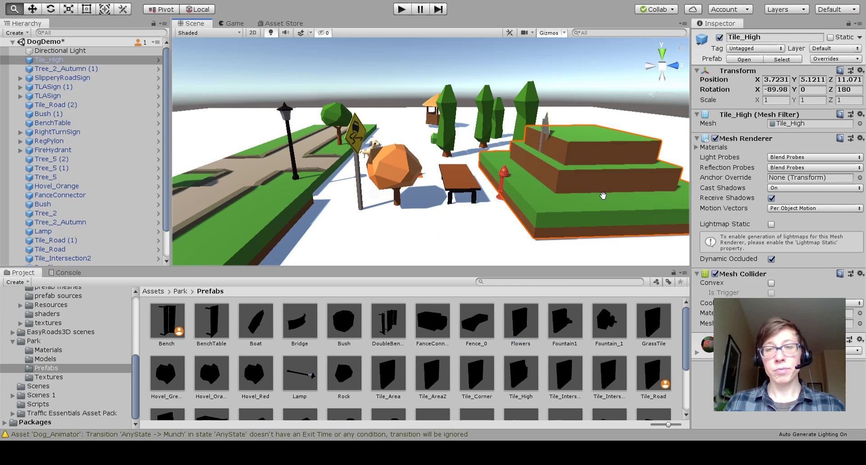
key("f")
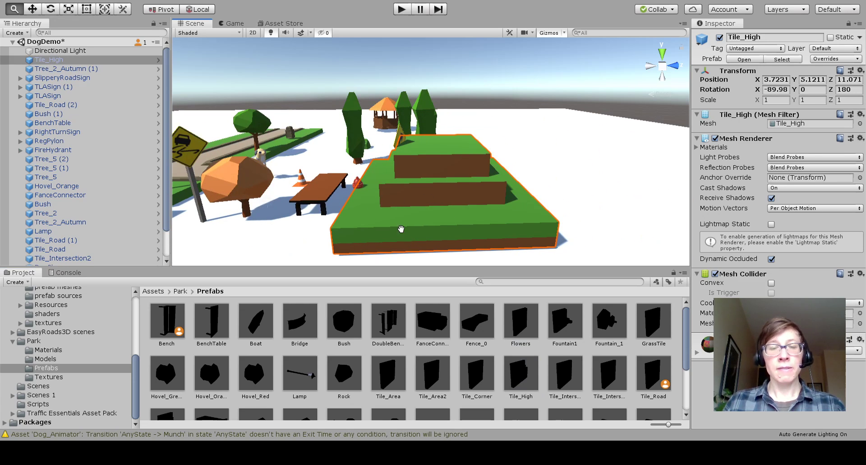
Move the Tile_High block along the Z axis to about Z 18.63, clear of the fire hydrant and bush.
key("w")
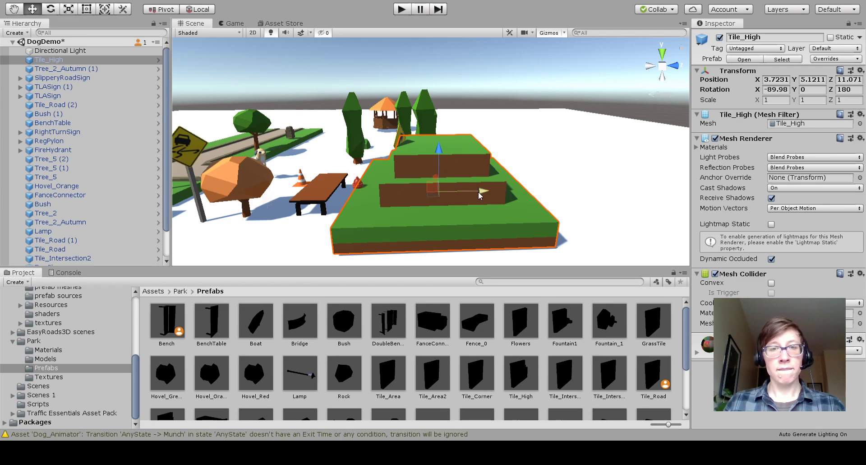
left_click_drag(481, 195, 549, 221)
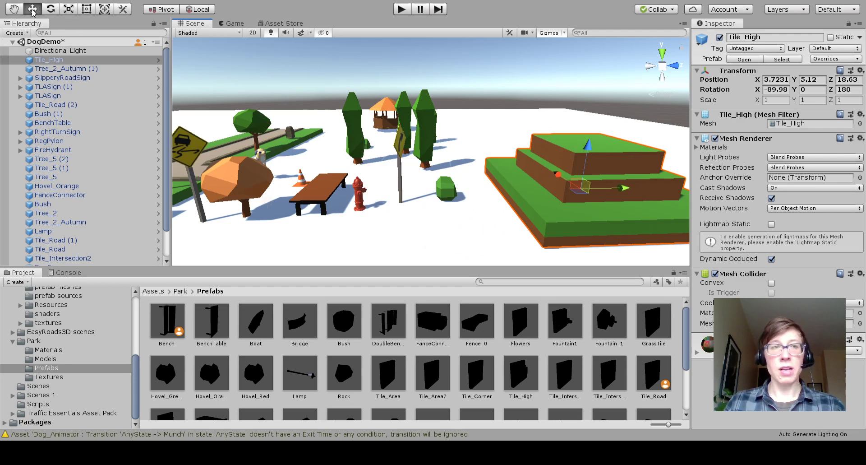
Rotate the Tile_High block to about X -82.61, Y -76.50, and scale it down uniformly to about 0.71.
left_click(51, 9)
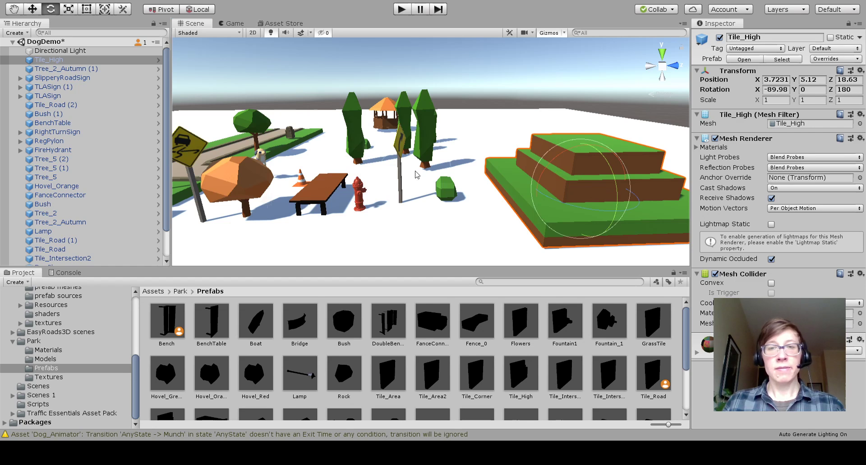
left_click_drag(591, 210, 469, 193)
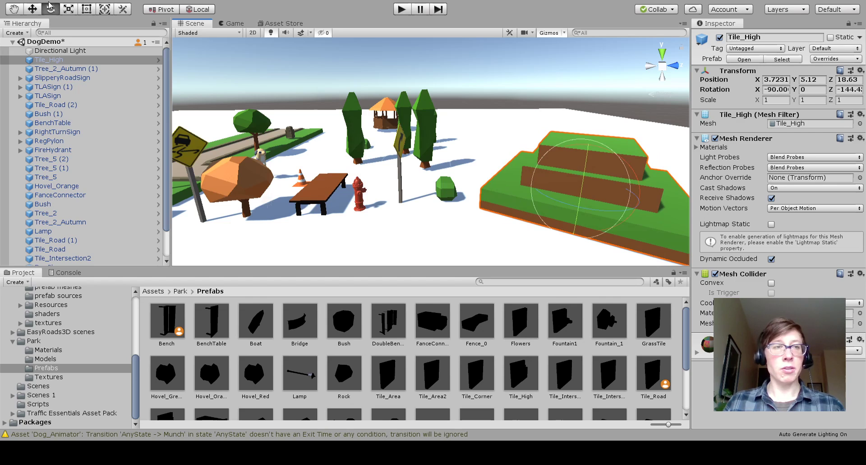
left_click_drag(586, 198, 568, 193)
key("r")
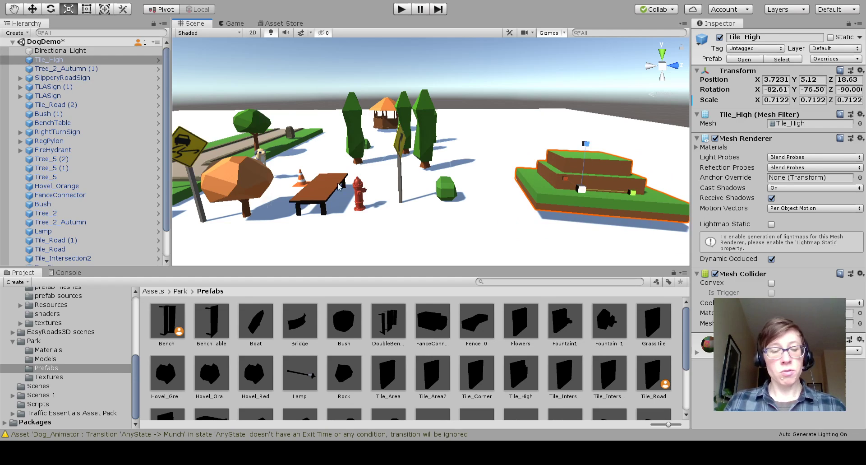
left_click_drag(481, 154, 403, 181, "alt")
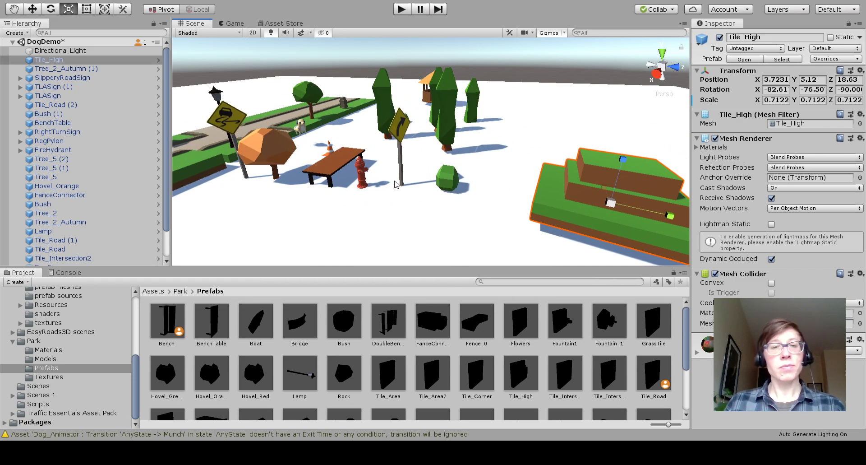
Search the project assets for "fence".
mouse_move(135, 382)
left_mouse_down()
mouse_move(141, 361)
mouse_move(128, 383)
left_mouse_up()
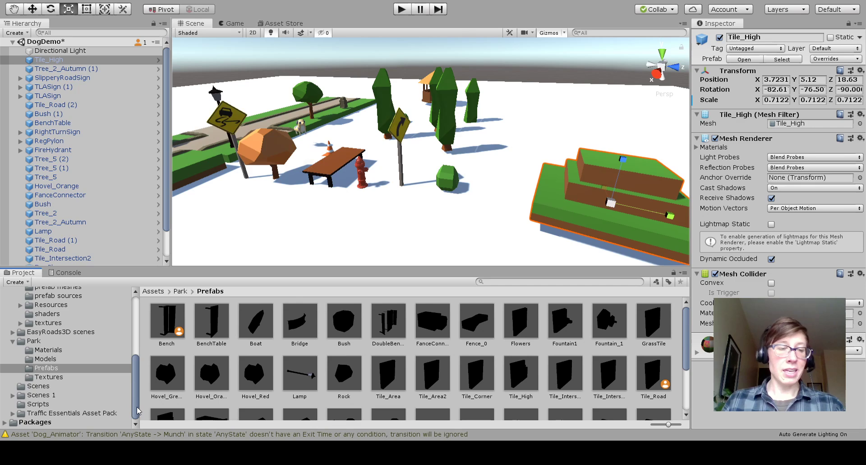
left_click_drag(137, 410, 153, 340)
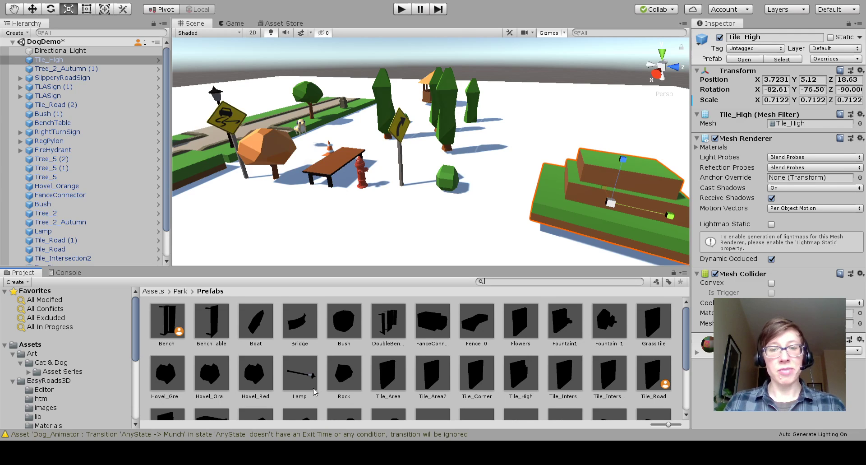
type("fence")
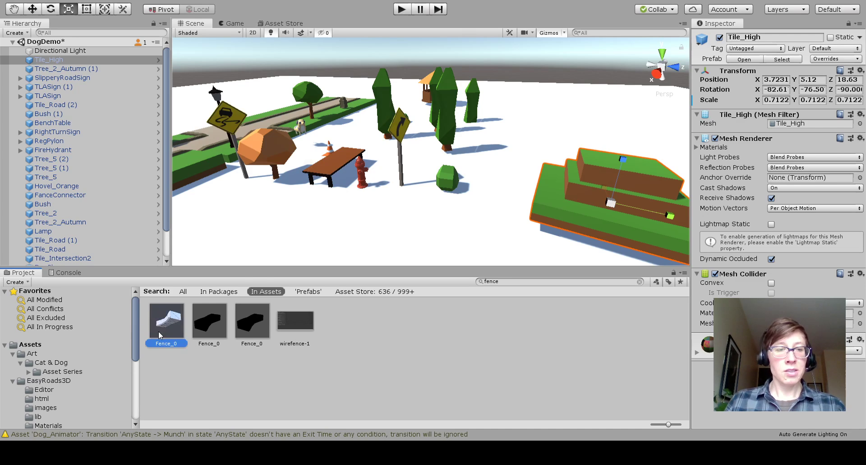
Try adding the Fence_0 mesh to the scene and moving it in front of the bench table, at about 10.11, 7.35, 9.15.
left_click_drag(158, 331, 354, 230)
left_click_drag(410, 220, 409, 221)
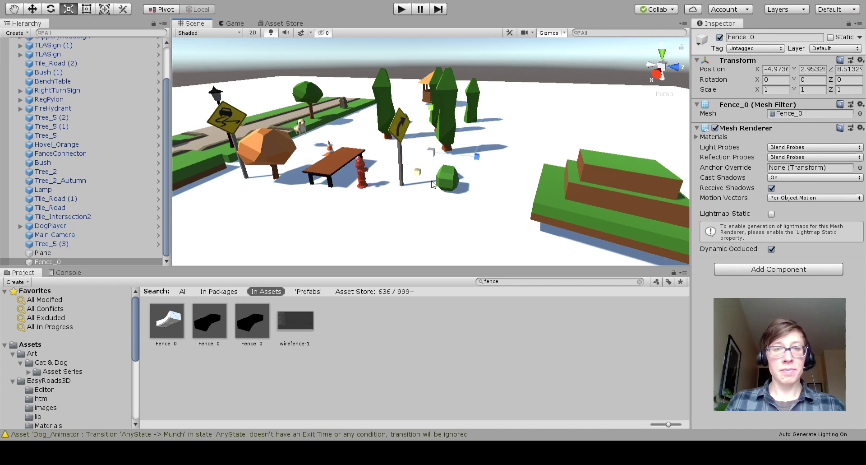
left_click(37, 7)
left_click_drag(431, 113, 440, 67)
left_click_drag(433, 120, 339, 219)
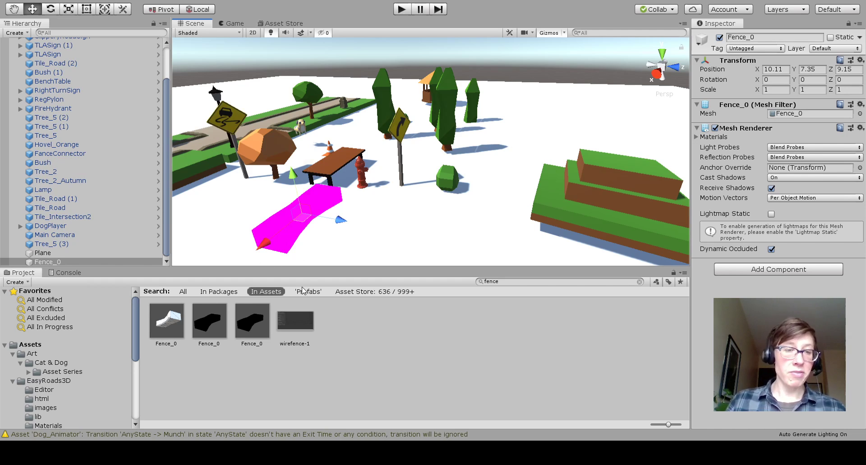
Undo the moves of the Fence_0 mesh.
key("ctrl+z")
key("ctrl+z")
key("ctrl+z")
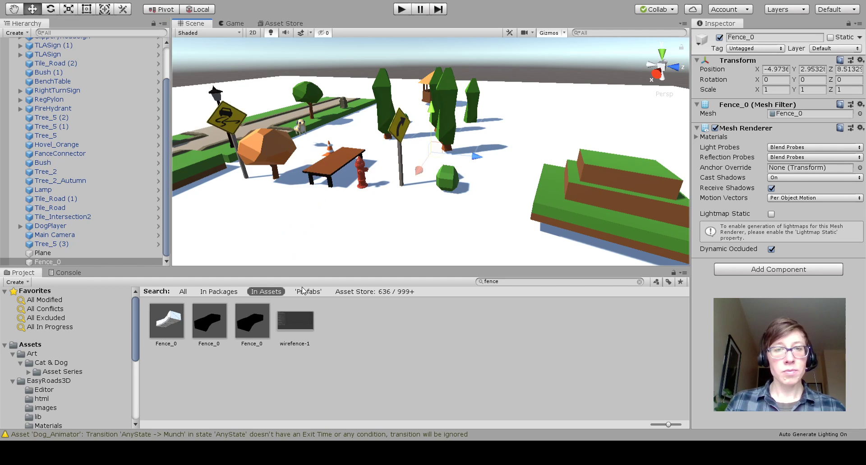
Add the Fence_0 prefab to the scene in front of the bench table, at about 6.71, 4.83, 5.46.
left_click_drag(209, 334, 300, 203)
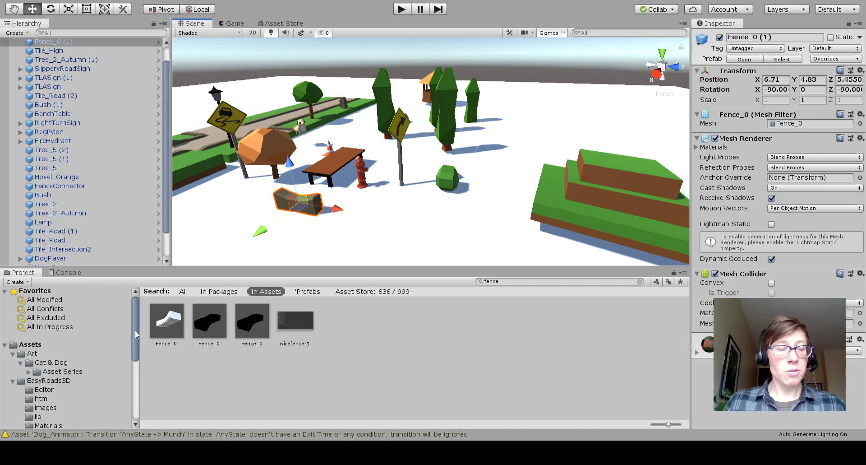
scroll(134, 334, "down", 3)
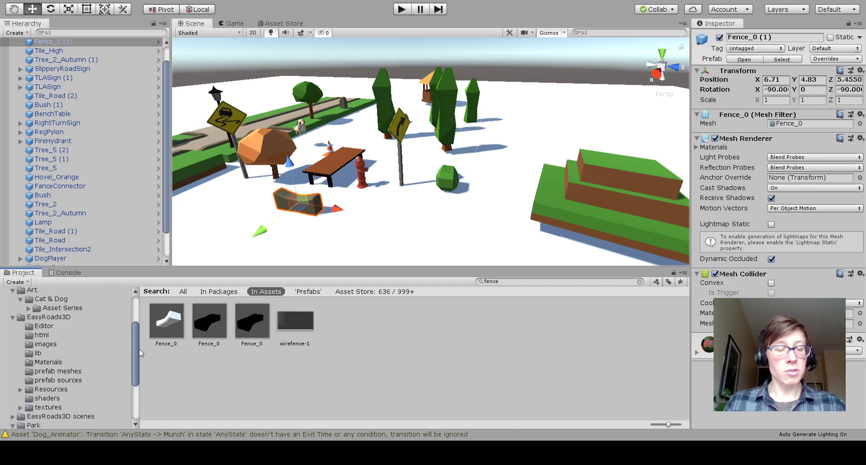
scroll(138, 336, "up", 3)
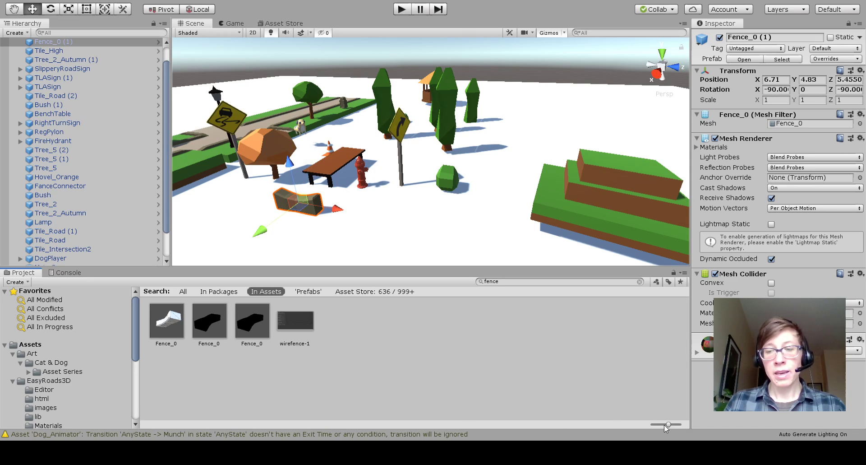
Open the Park asset pack's Prefabs folder, enlarge the asset thumbnails to the maximum size and browse the prefabs.
left_click_drag(670, 426, 644, 424)
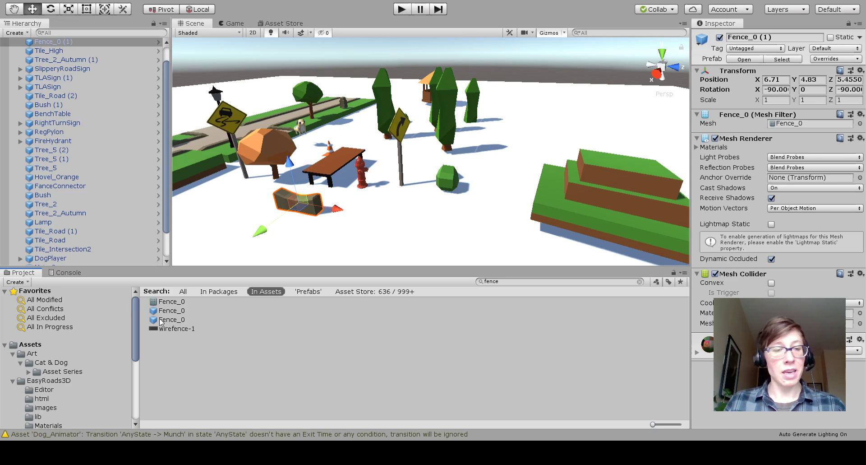
scroll(80, 390, "down", 6)
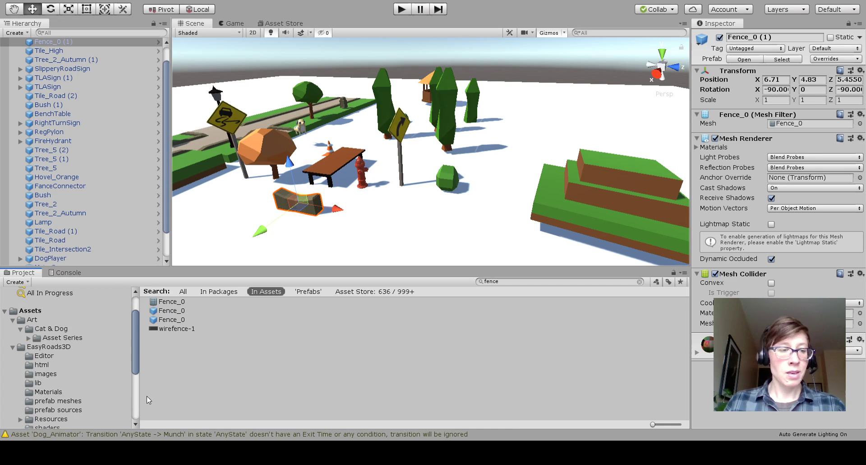
left_click(46, 367)
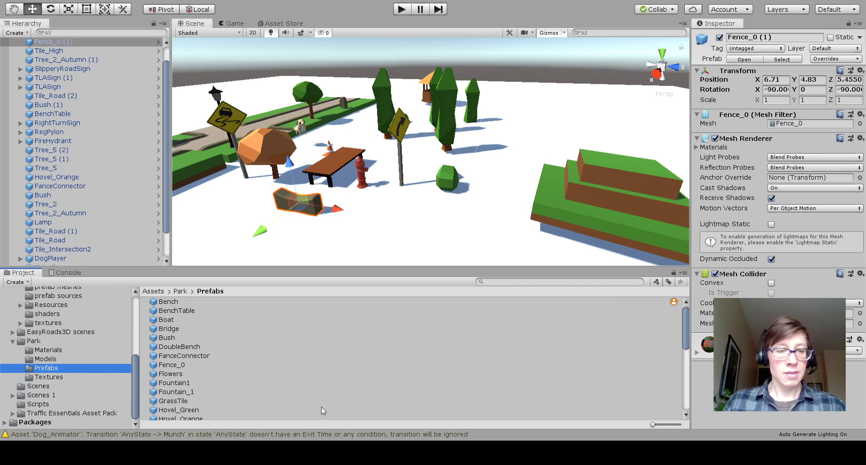
left_click_drag(653, 425, 680, 424)
left_click_drag(686, 327, 682, 388)
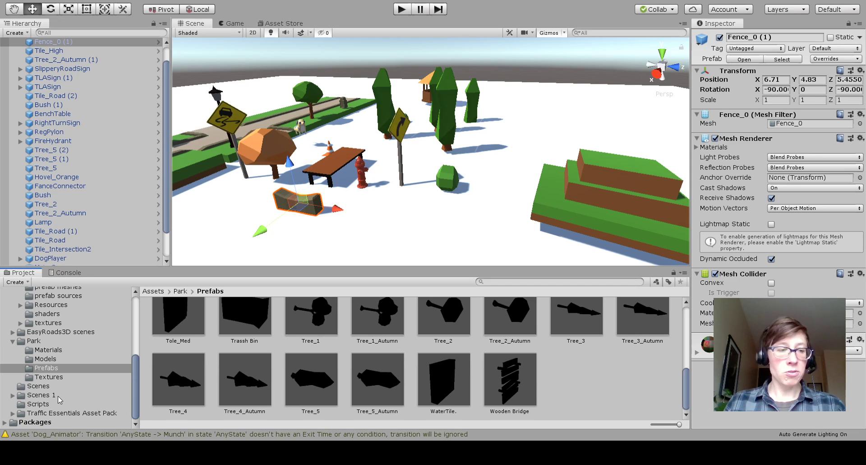
Open the NEWPrefabs folder of the Traffic Essentials Asset Pack and browse down to the stop sign.
left_click(54, 412)
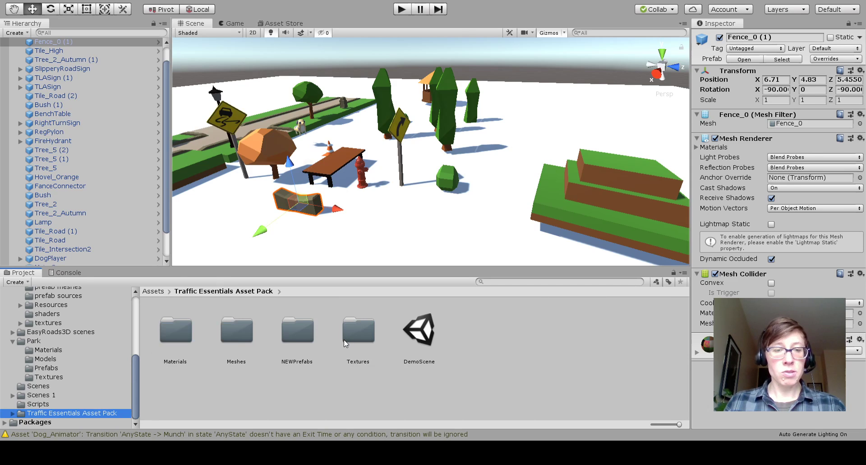
double_click(294, 340)
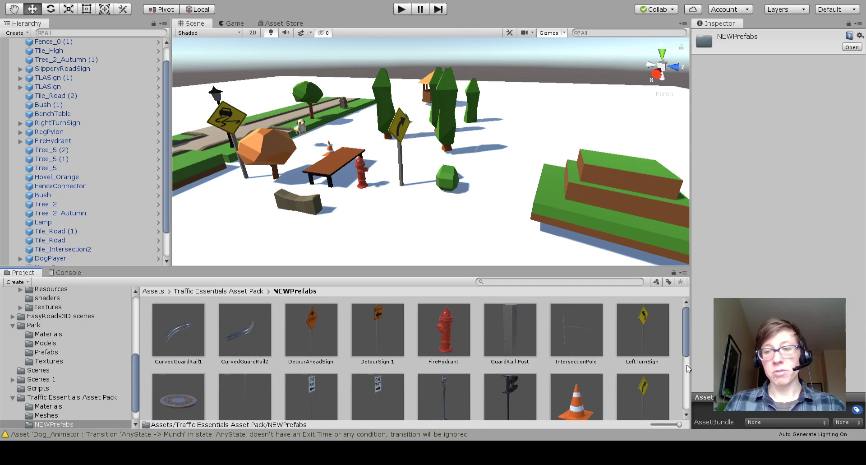
left_click_drag(686, 343, 685, 378)
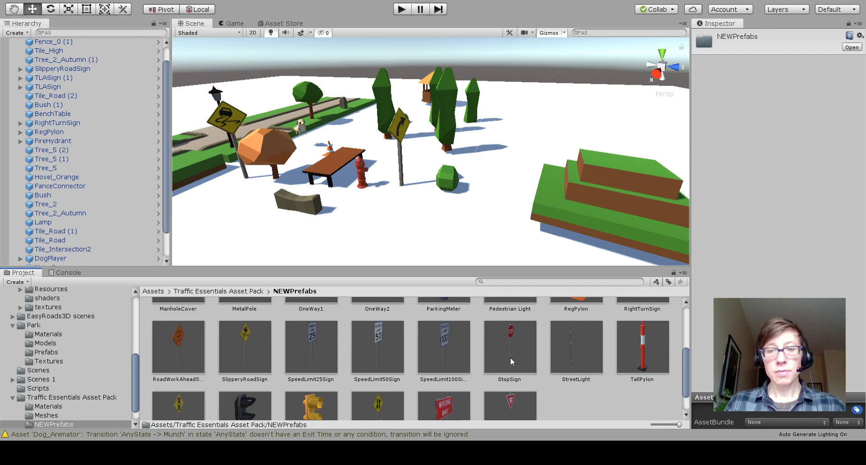
Add a StopSign prefab to the scene between the bush and the Tile_High block.
left_click_drag(510, 356, 478, 251)
scroll(437, 232, "up", 5)
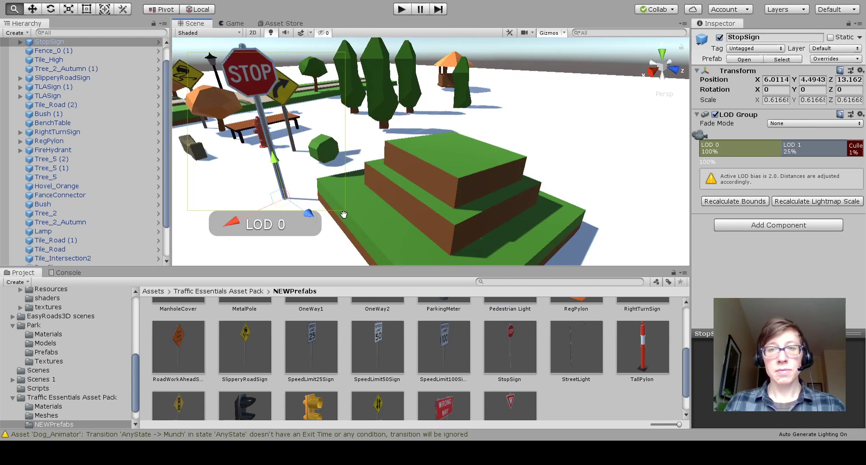
left_click_drag(344, 214, 351, 223)
scroll(351, 223, "down", 5)
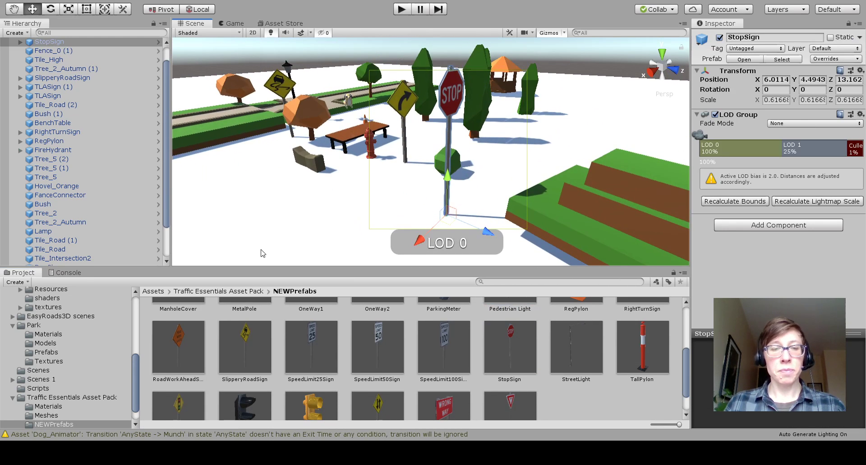
Search the project assets for "stop", and clear the search to return to the NEWPrefabs folder.
left_click_drag(686, 386, 518, 308)
left_click(522, 281)
type("stop")
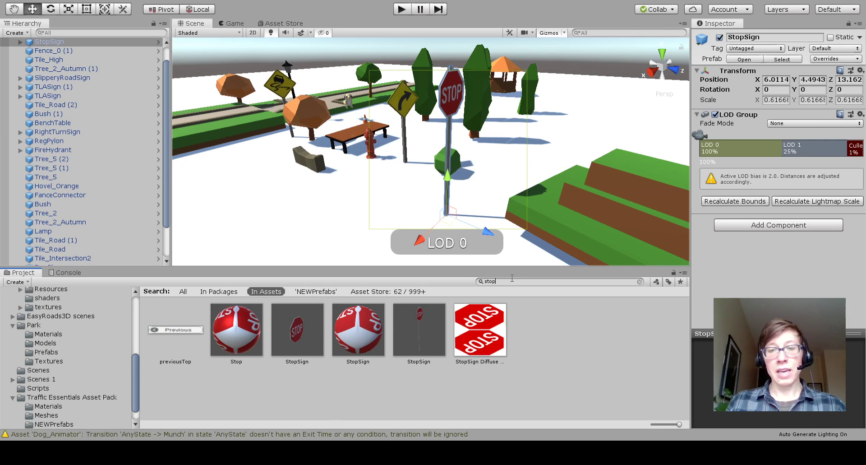
key("BackSpace")
key("BackSpace")
key("BackSpace")
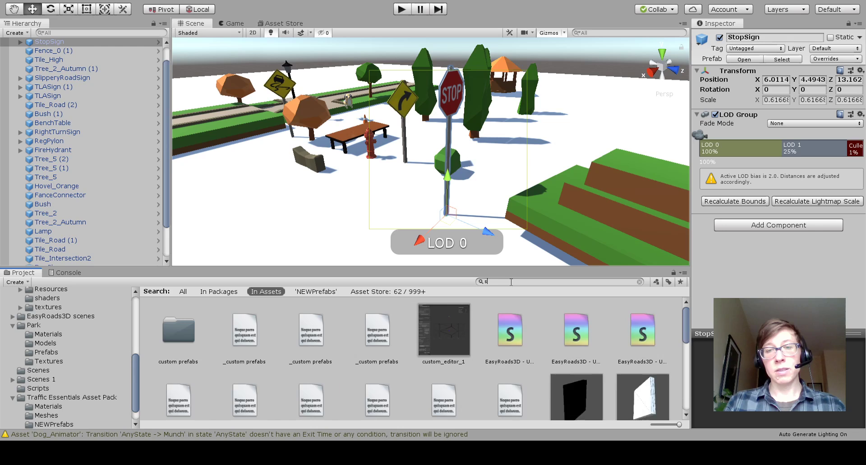
key("BackSpace")
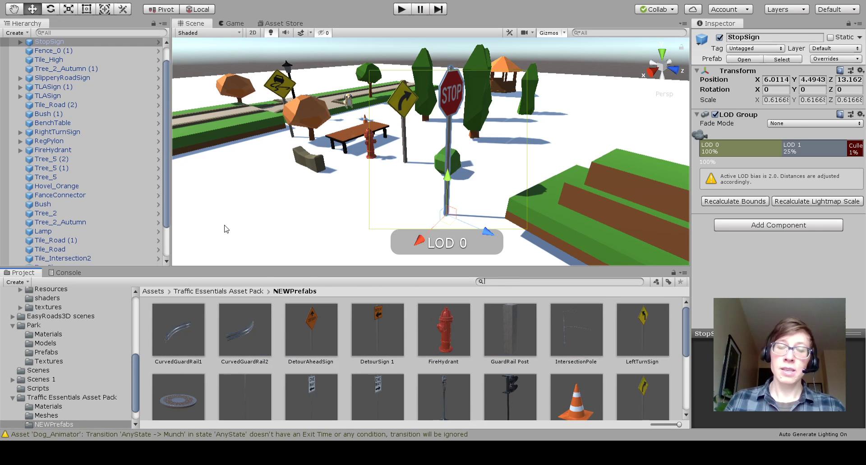
Select the ground plane in the scene.
scroll(251, 210, "up", 3)
scroll(252, 221, "up", 2)
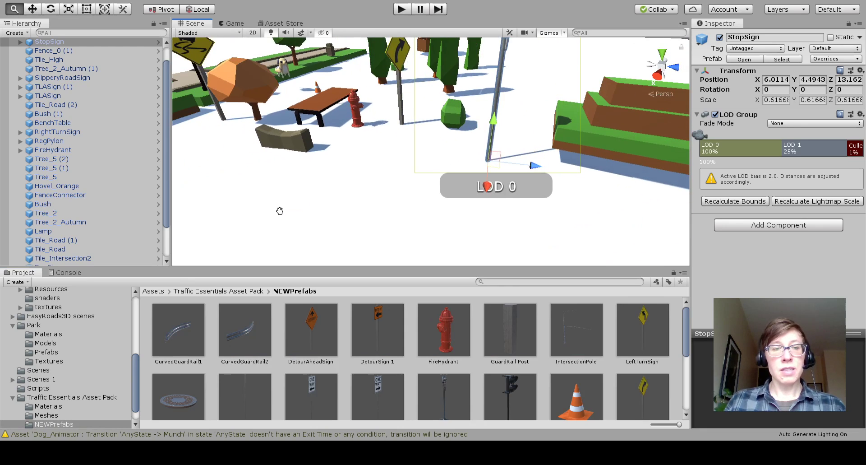
left_click(408, 221)
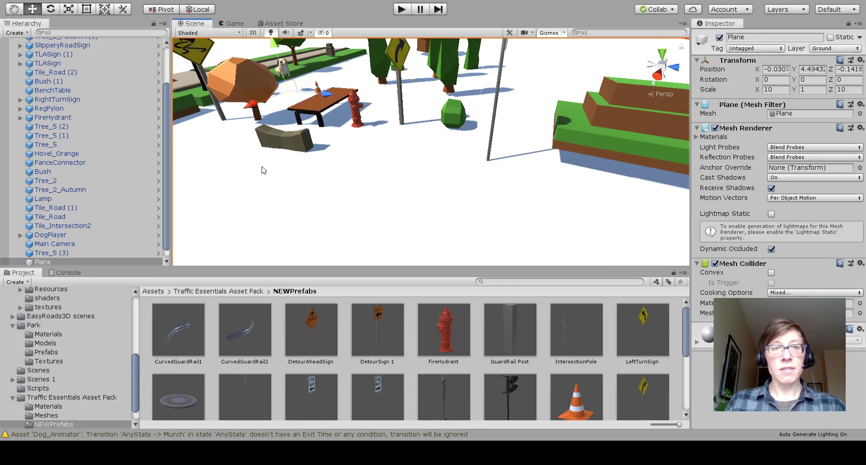
Preview the park through the main camera in the Game view, and return to the Scene view.
left_click(234, 24)
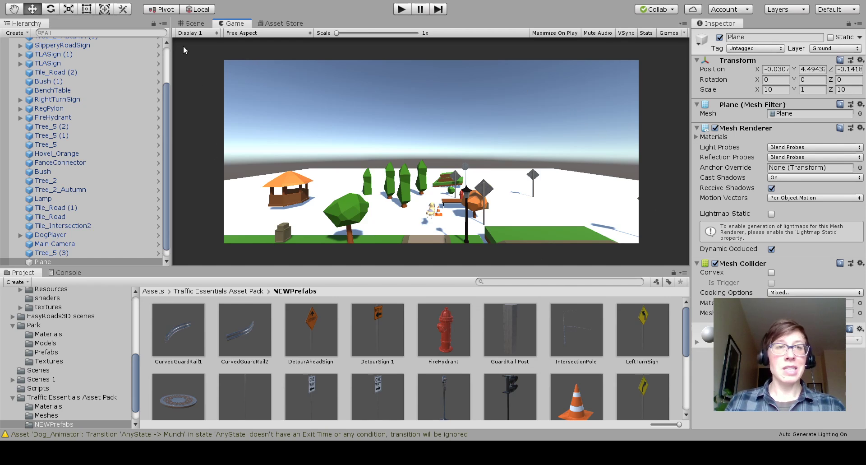
left_click(192, 24)
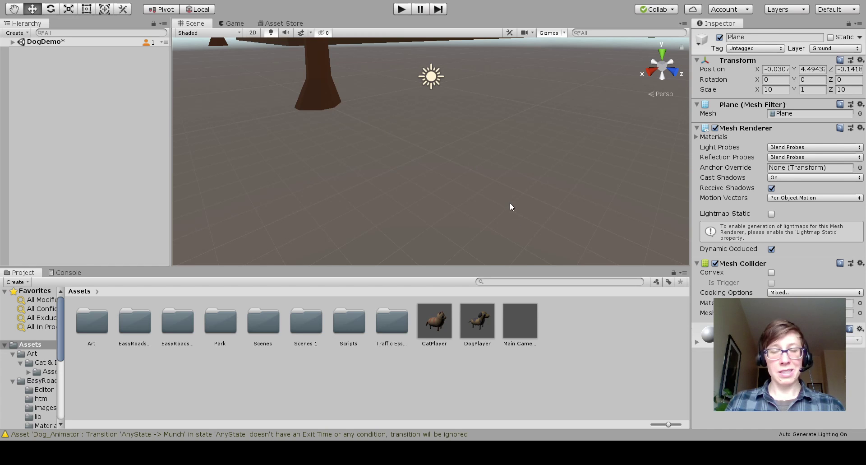
Look around the park scene from several angles, examining the dog, traffic cone, lamp and road tiles.
right_click_drag(516, 202, 500, 129)
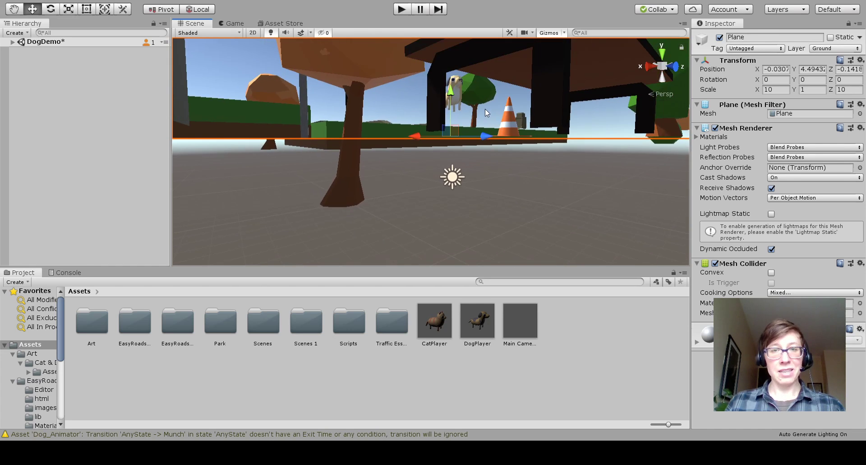
middle_click_drag(500, 129, 455, 203)
right_click_drag(524, 204, 462, 251)
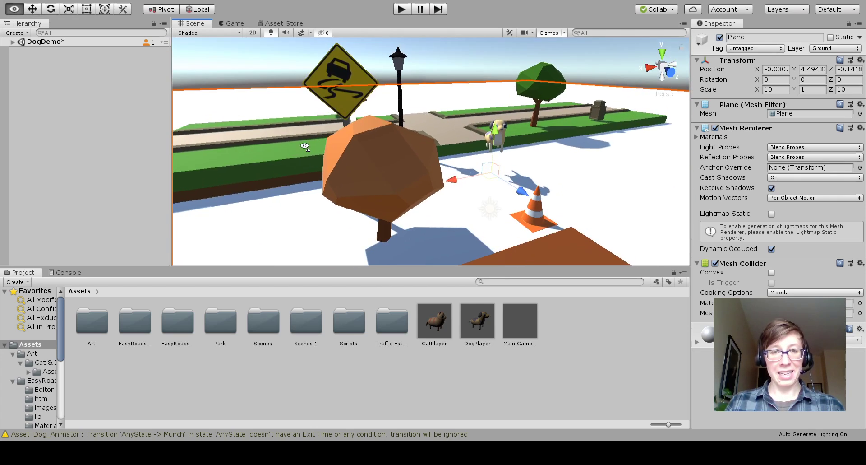
right_click_drag(305, 147, 352, 194)
middle_click_drag(298, 177, 423, 187)
right_click_drag(424, 187, 540, 188)
middle_click_drag(370, 180, 541, 213)
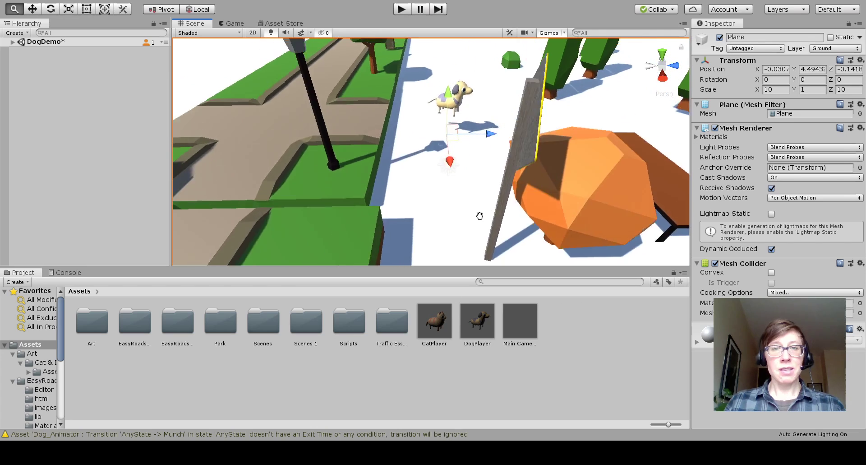
right_click_drag(370, 171, 467, 173)
middle_click_drag(384, 180, 469, 183)
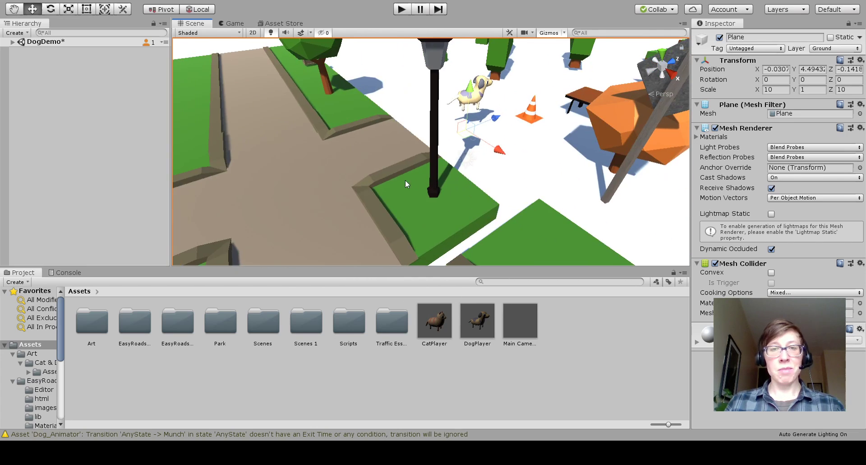
Move the bench table across the park to about X 6.75, Z 7.77, between the fire hydrant and the stone fence connector.
right_click_drag(406, 182, 478, 174)
middle_click_drag(283, 185, 425, 191)
right_click_drag(479, 142, 364, 167)
middle_click_drag(292, 174, 382, 178)
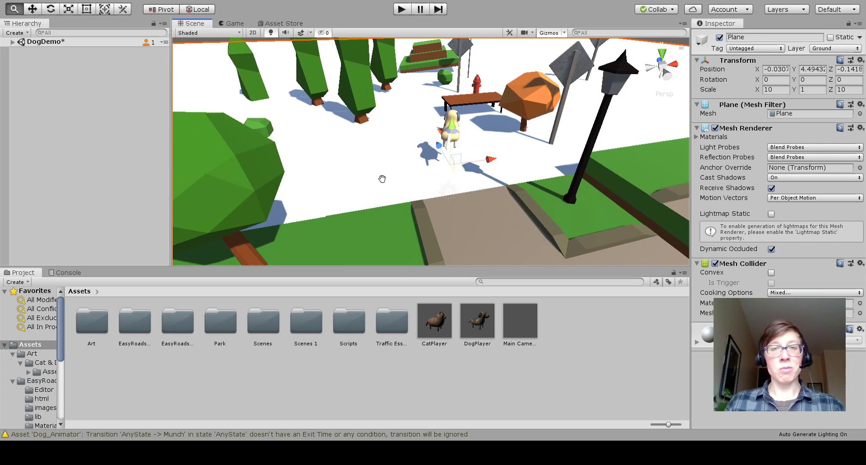
right_click_drag(499, 180, 519, 168)
scroll(496, 179, "down", 5)
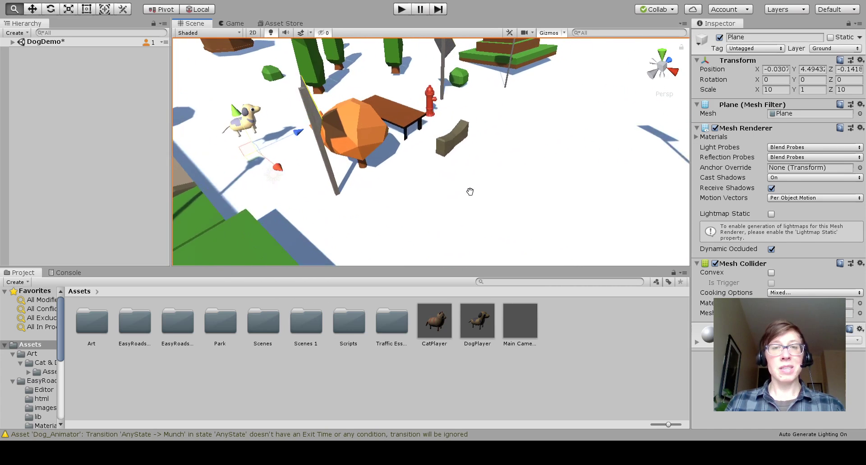
left_click(411, 155)
left_click_drag(455, 171, 535, 163)
left_click(361, 123)
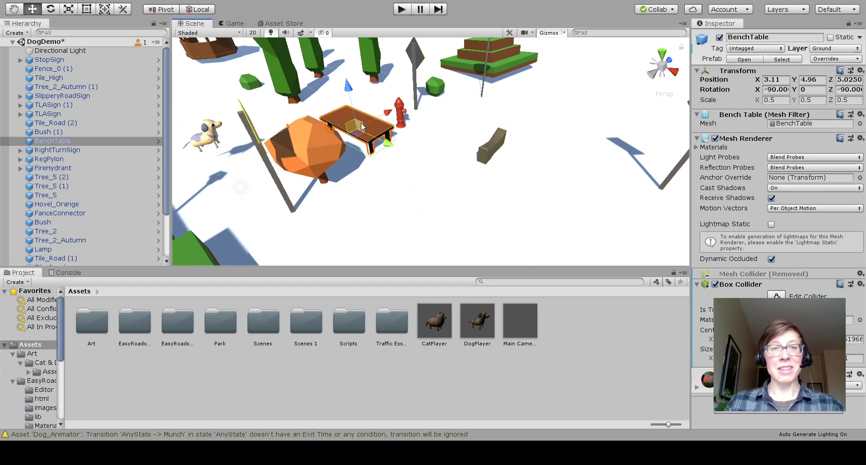
left_click_drag(387, 114, 479, 113)
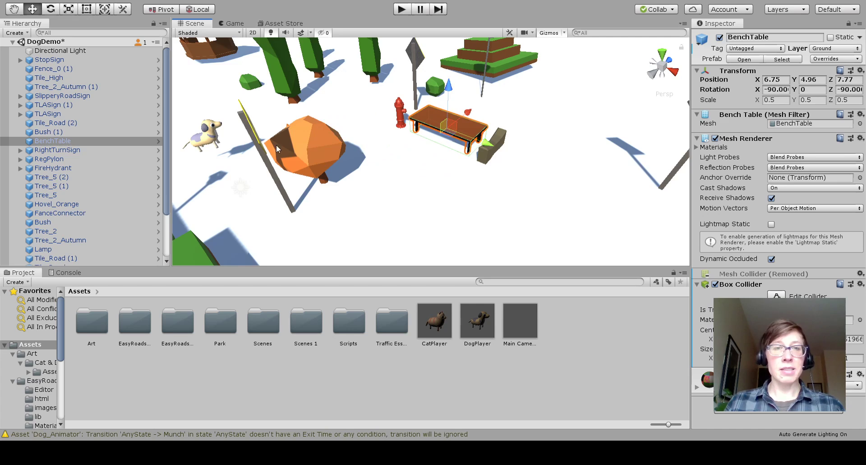
Widen the project's folder tree, and move Tree_5 (2) along one axis to about X 13.24, beside the road sign past the bench.
scroll(276, 144, "down", 5)
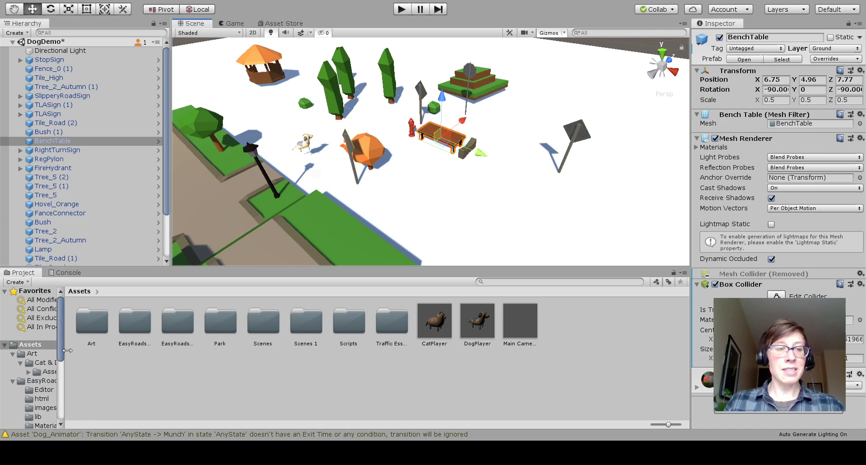
left_click_drag(64, 350, 112, 351)
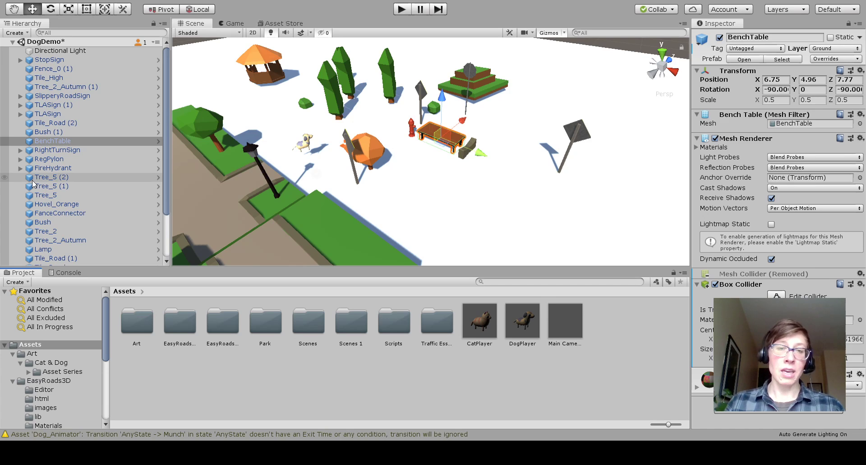
left_click(64, 178)
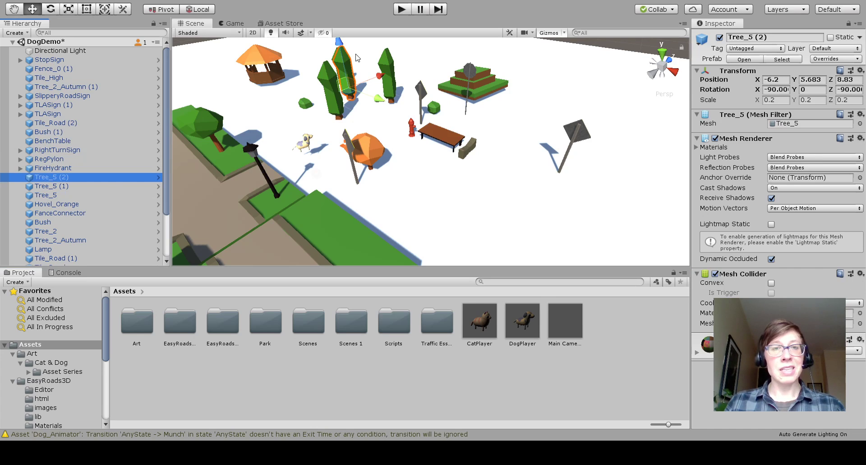
left_click_drag(378, 99, 486, 145)
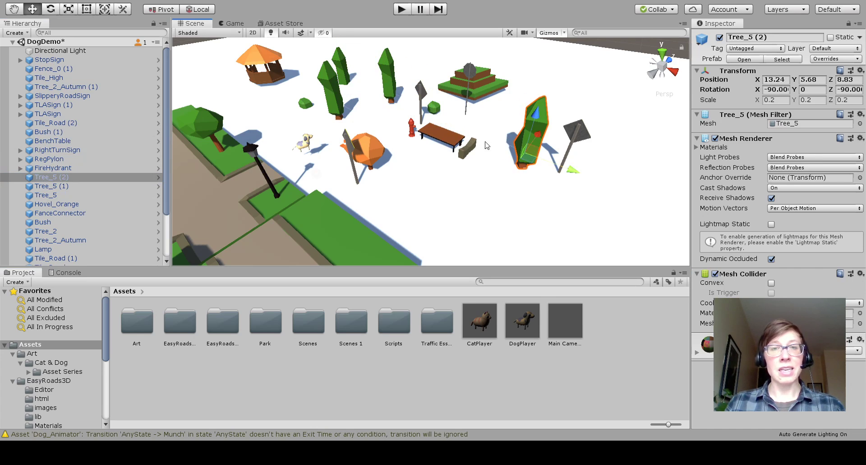
Expand the Traffic Essentials Asset Pack in the project's folder tree and open its NEWPrefabs folder.
scroll(22, 404, "down", 4)
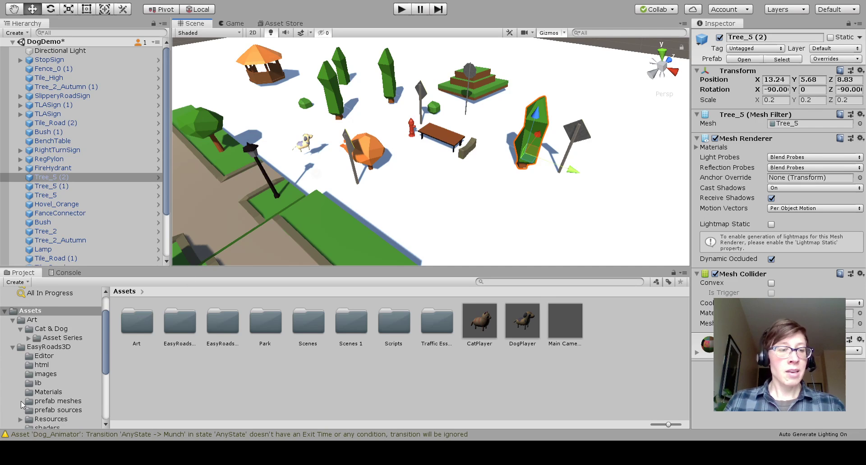
scroll(49, 366, "up", 2)
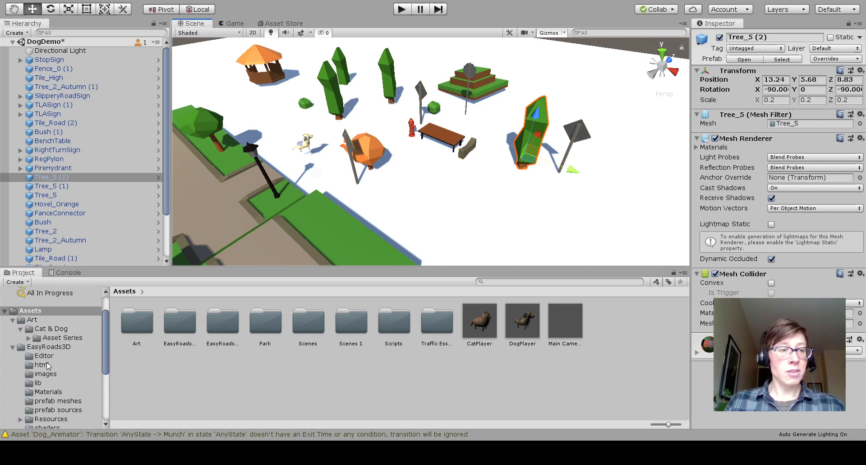
scroll(49, 366, "down", 2)
scroll(48, 414, "down", 5)
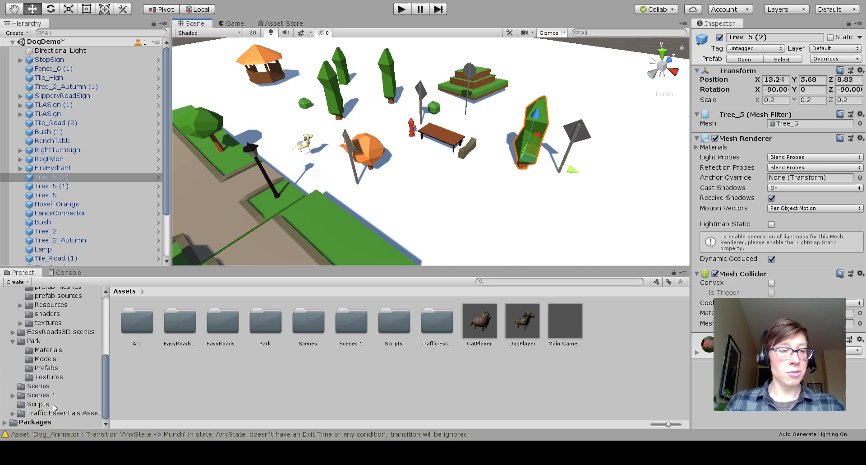
left_click(12, 412)
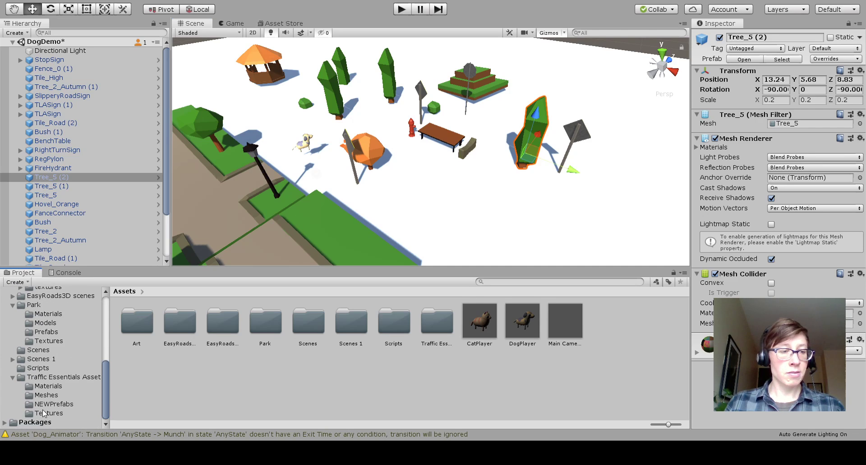
left_click(52, 404)
Place a SpeedLimit25Sign prefab on the open ground in front of the bench and shift it to about X 13.7, Z 2.69.
left_click(359, 383)
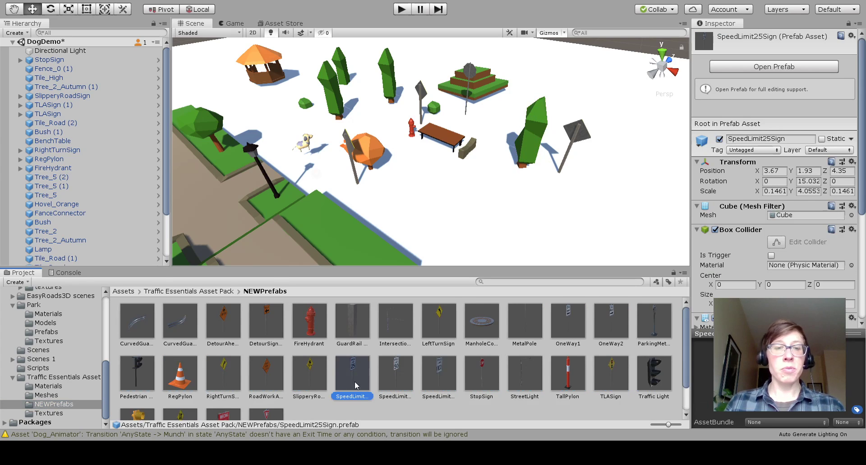
left_click_drag(355, 386, 471, 138)
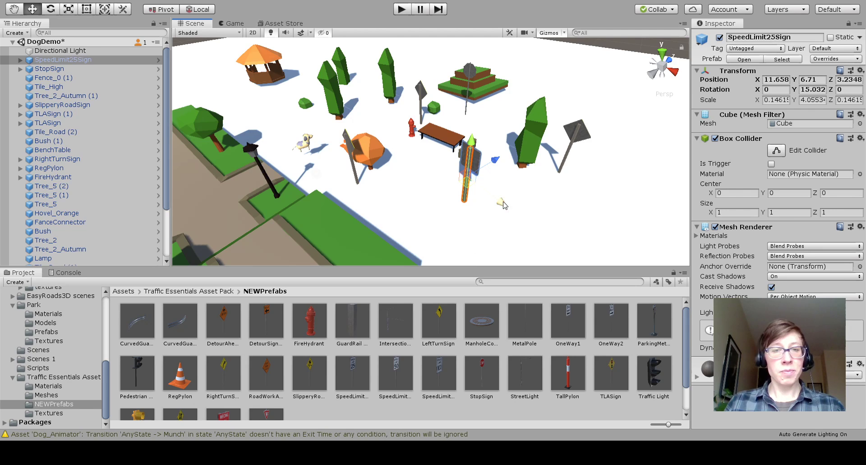
left_click_drag(504, 206, 533, 225)
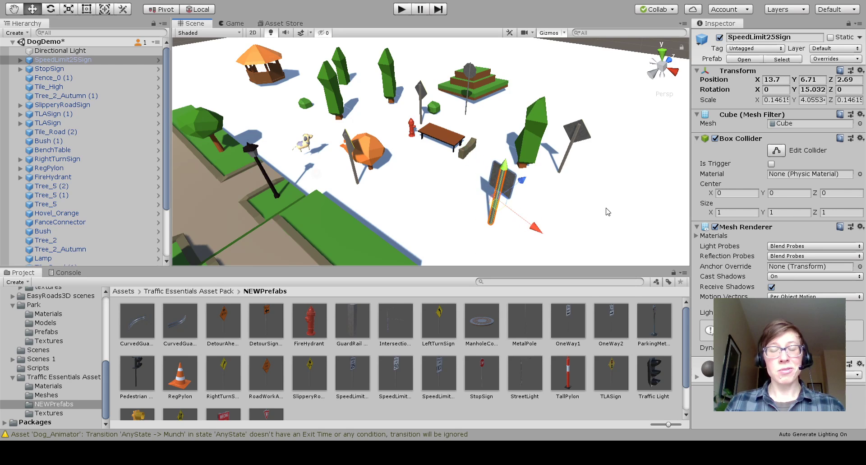
key("f")
left_click_drag(470, 189, 385, 184, "alt")
scroll(384, 183, "down", 5)
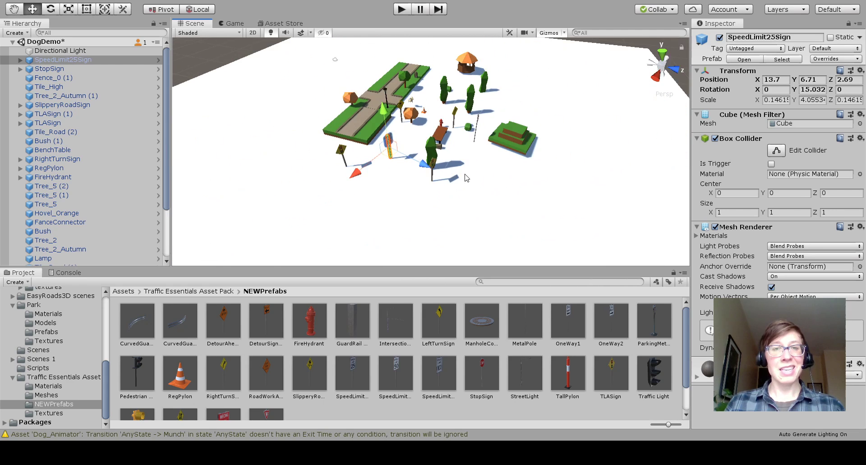